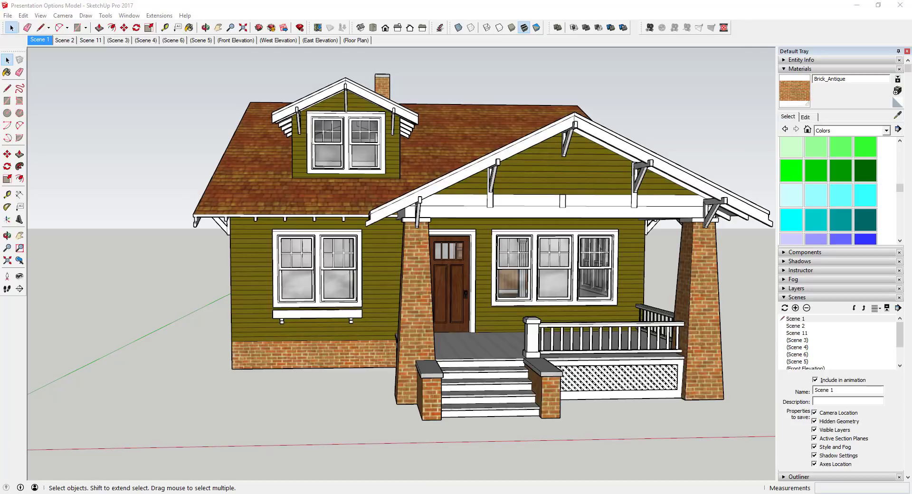
Examine the house exterior from the front and sides, from closer and farther viewpoints.
middle_drag(625, 267, 615, 269)
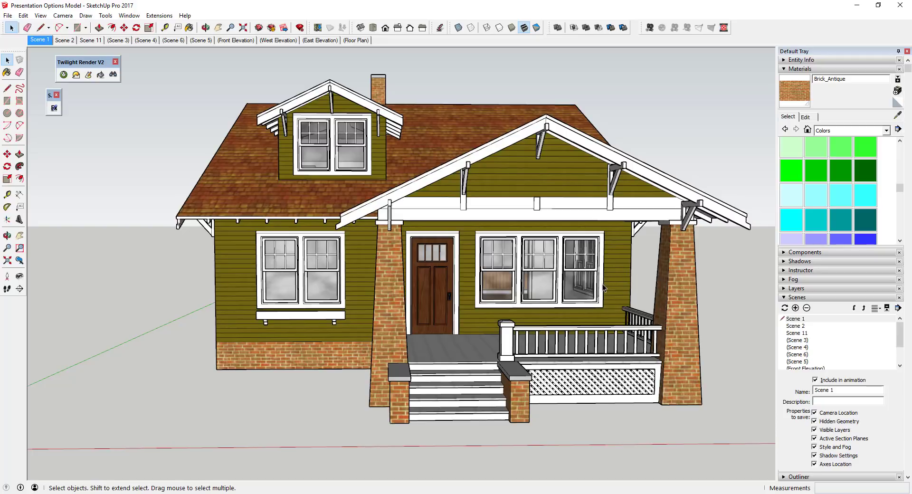
middle_drag(565, 290, 555, 291)
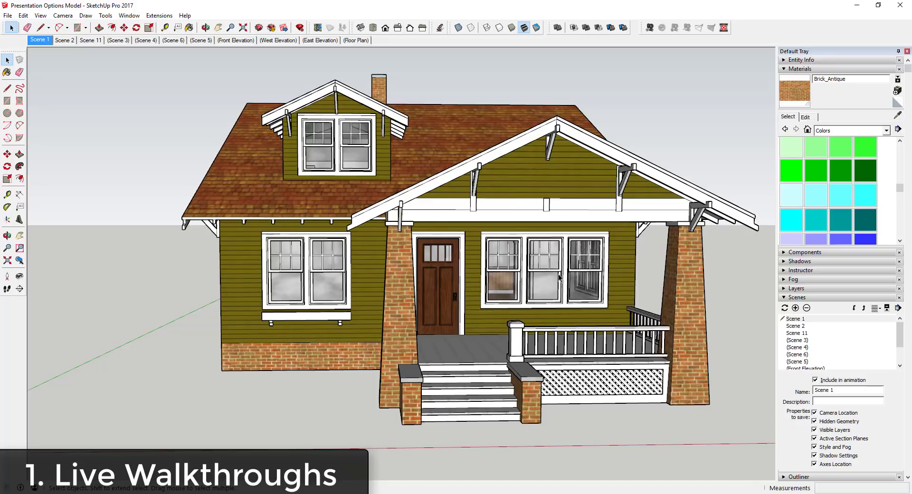
middle_drag(304, 267, 251, 273)
scroll(251, 273, down, 3)
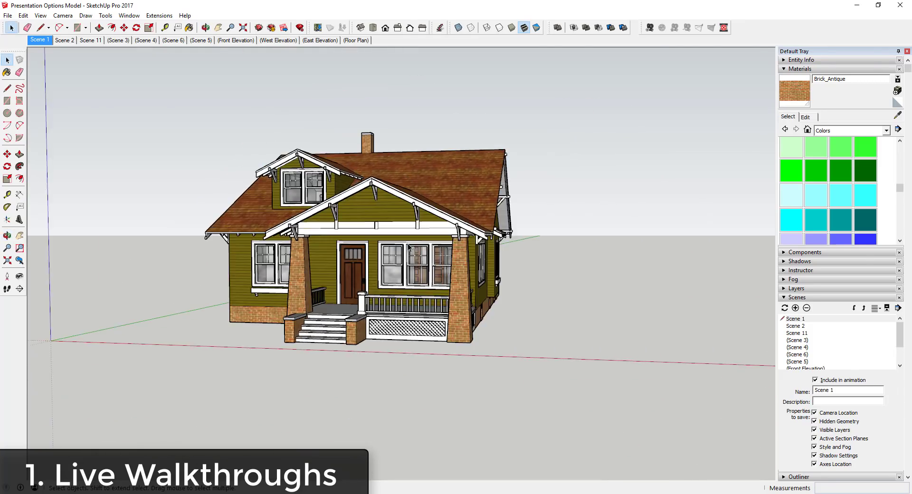
key(space)
middle_drag(496, 244, 304, 266)
middle_drag(485, 298, 491, 247)
key(space)
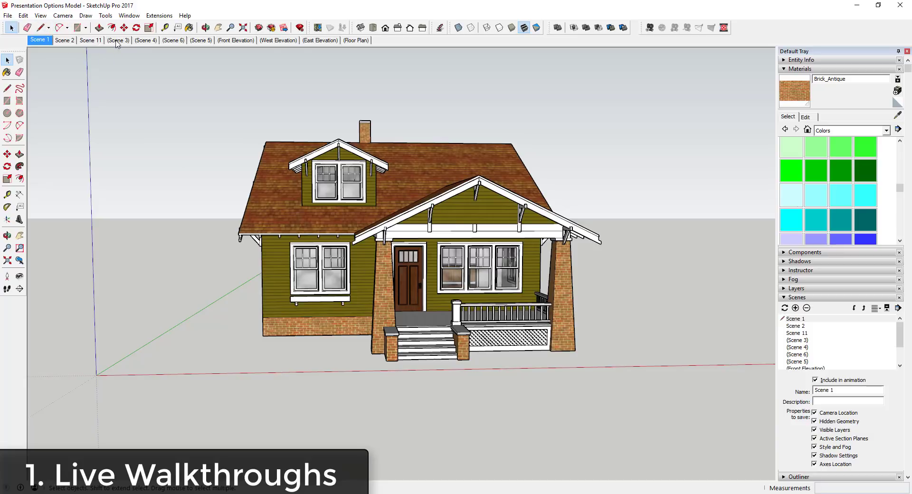
View the interior scenes Scene 6, Scene 5 and Scene 4, then return to the exterior Scene 1.
click(171, 42)
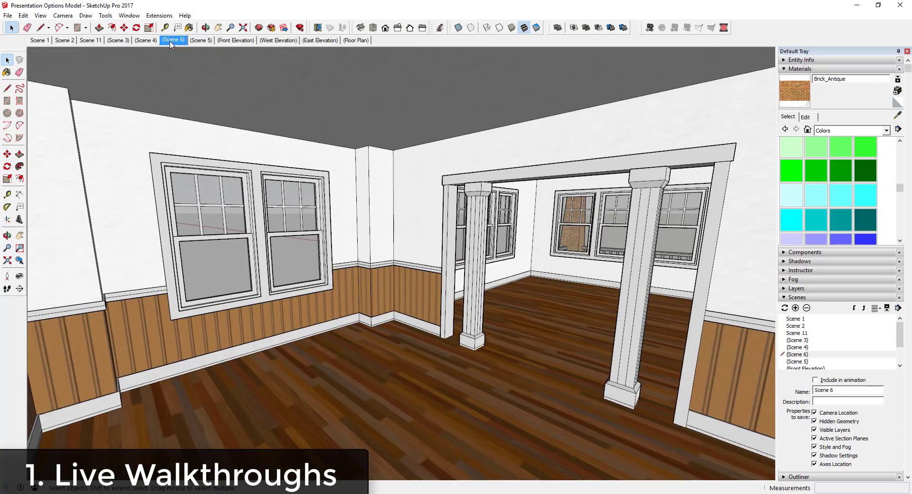
click(200, 40)
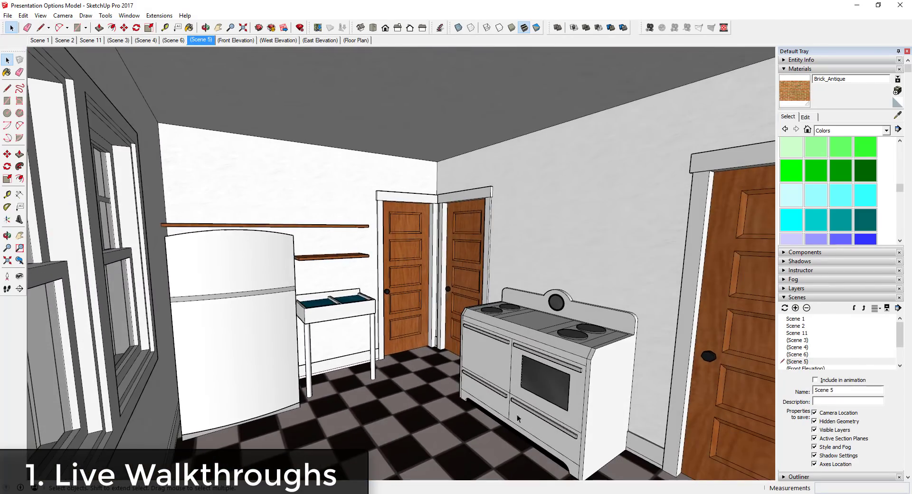
click(151, 41)
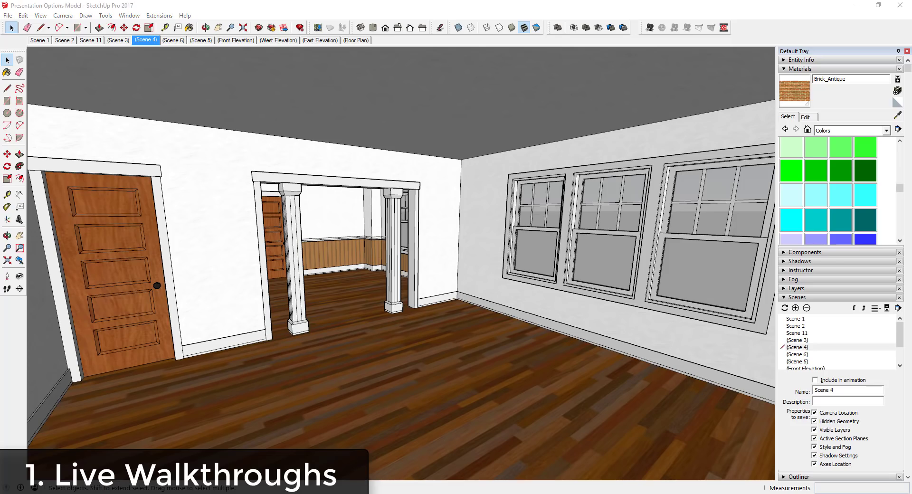
click(38, 40)
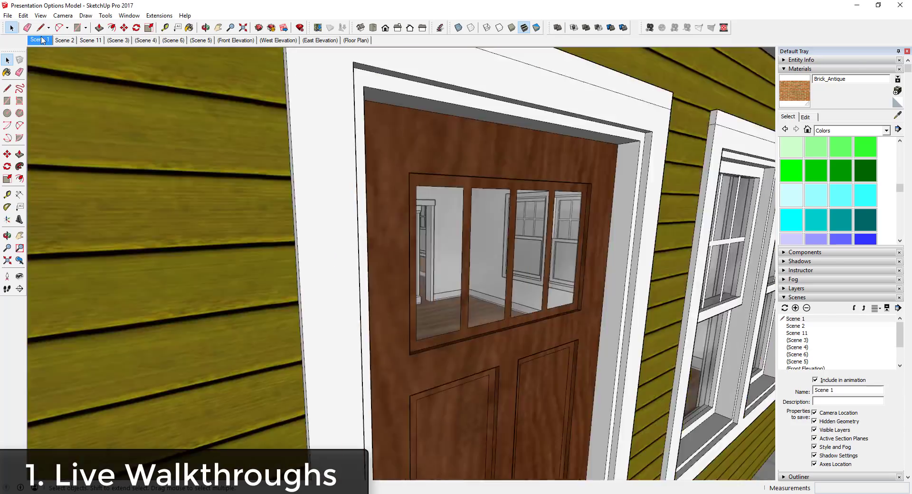
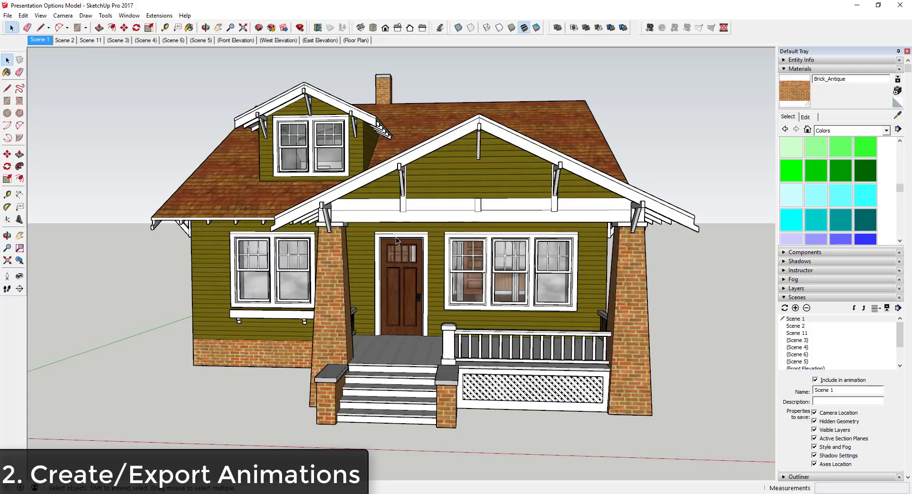
Step through the exterior scenes Scene 2 and Scene 11, ending on Scene 1.
click(62, 40)
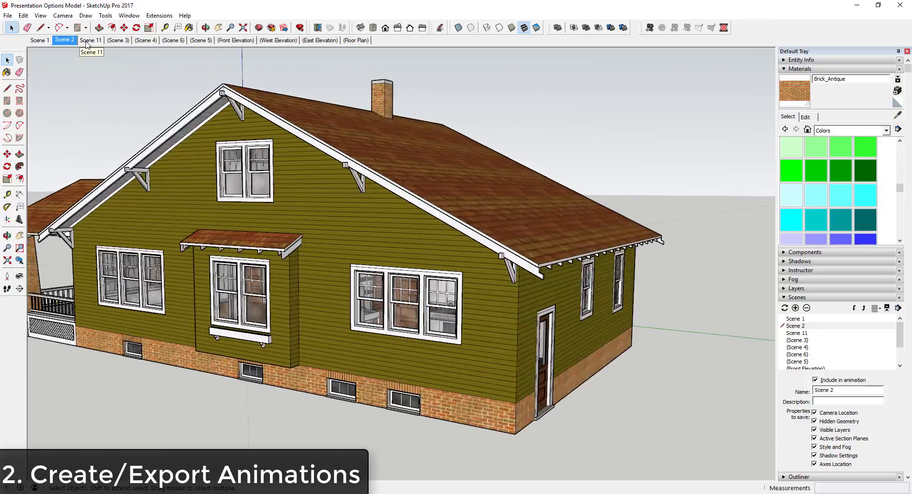
click(87, 40)
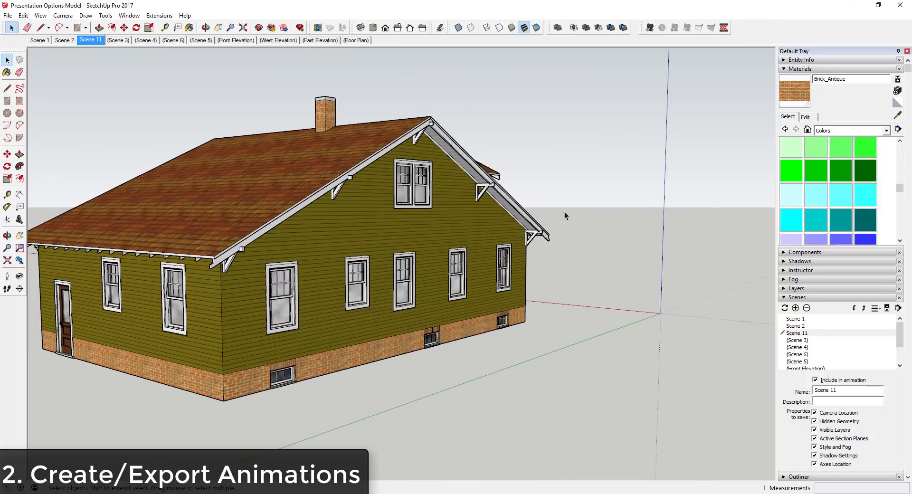
click(38, 40)
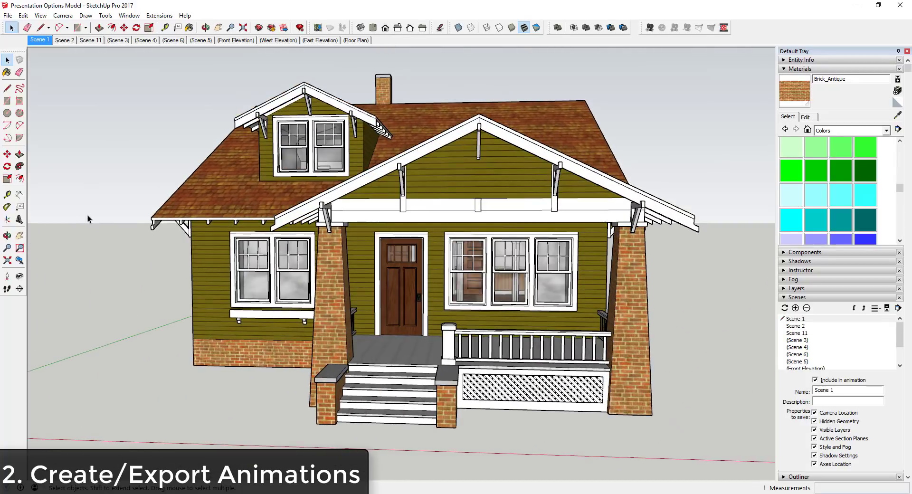
Play the scene animation in the model and stop it at Scene 11.
click(41, 16)
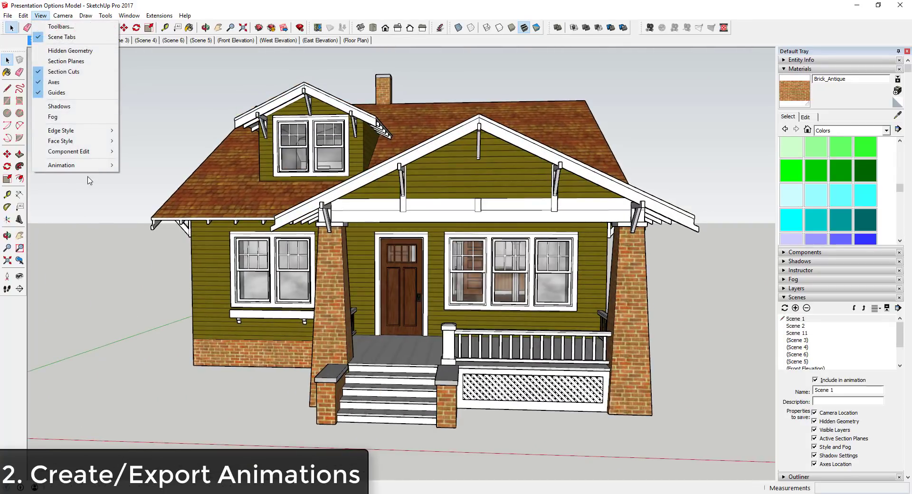
mouse_move(80, 169)
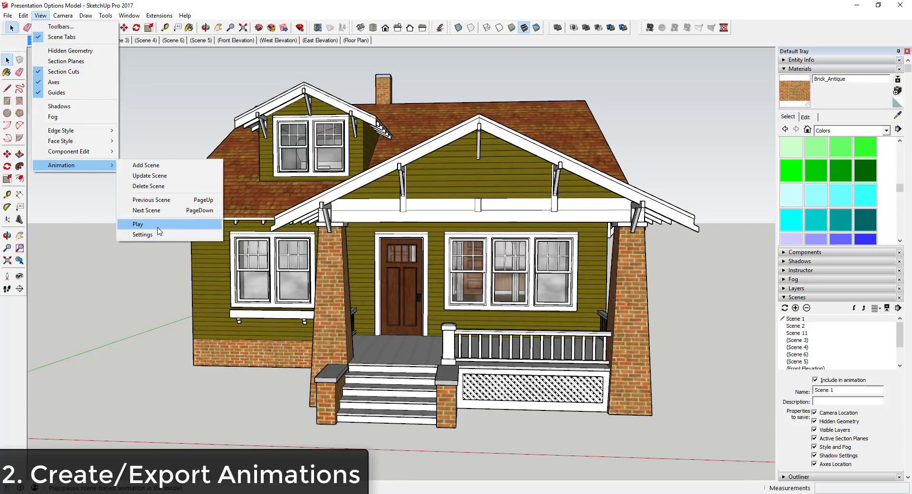
click(137, 224)
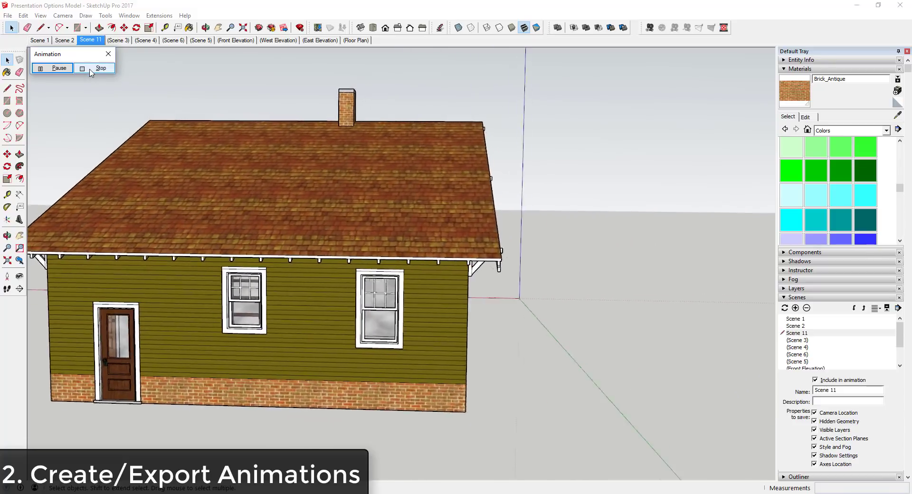
click(90, 68)
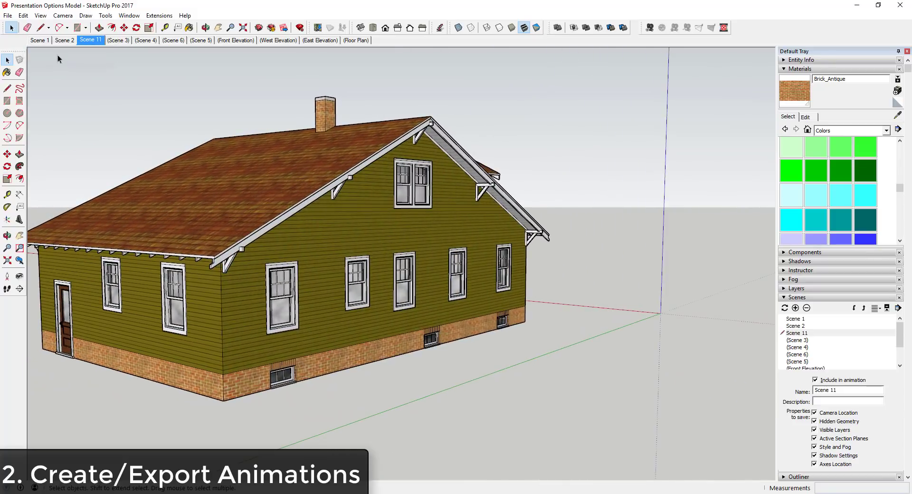
Review the scene transition and scene delay settings for the animation, and close Model Info.
click(40, 15)
mouse_move(64, 165)
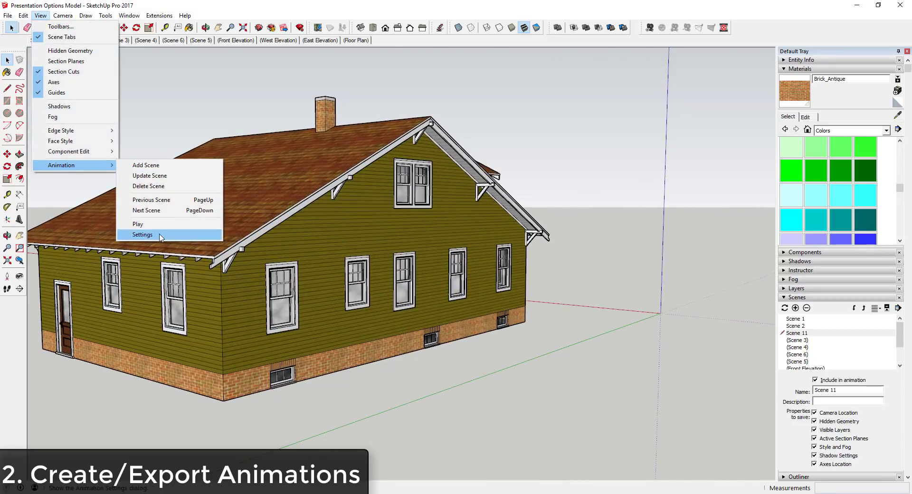
click(143, 235)
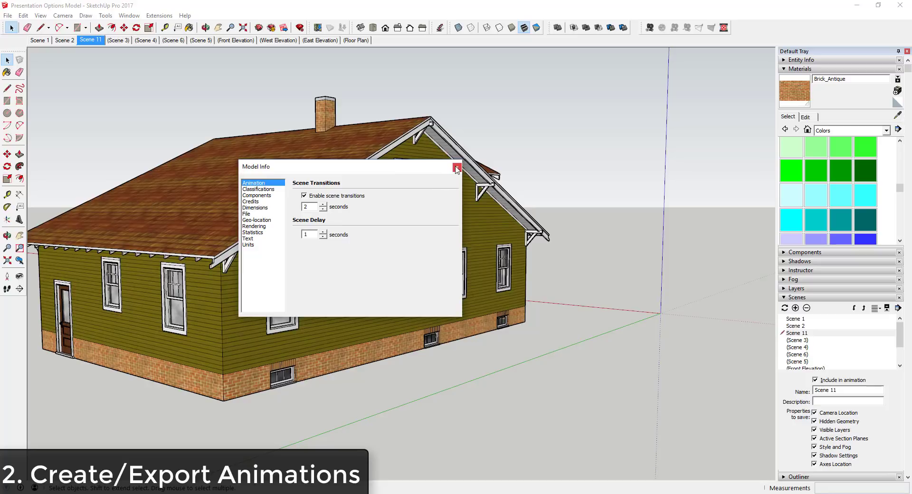
click(457, 167)
Start a video export of the scene animation, keeping H.264 codec/Mp4 as the file type.
click(8, 16)
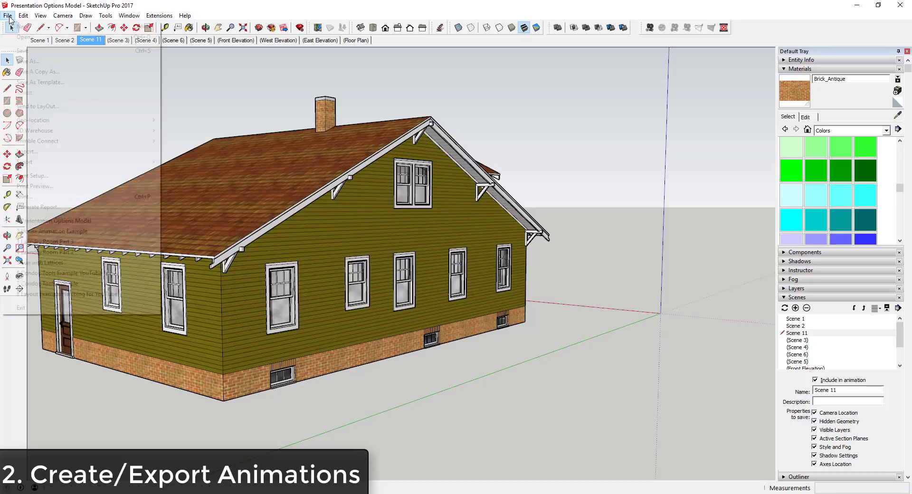
mouse_move(143, 162)
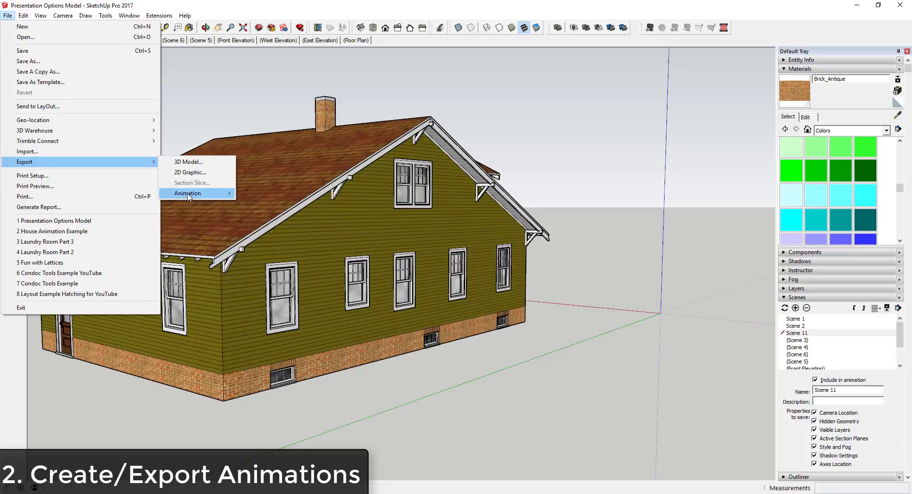
mouse_move(189, 196)
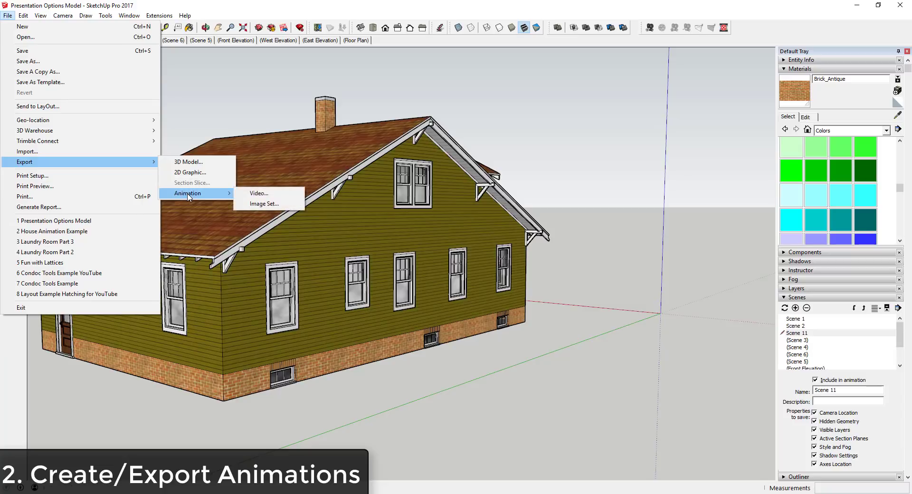
click(268, 196)
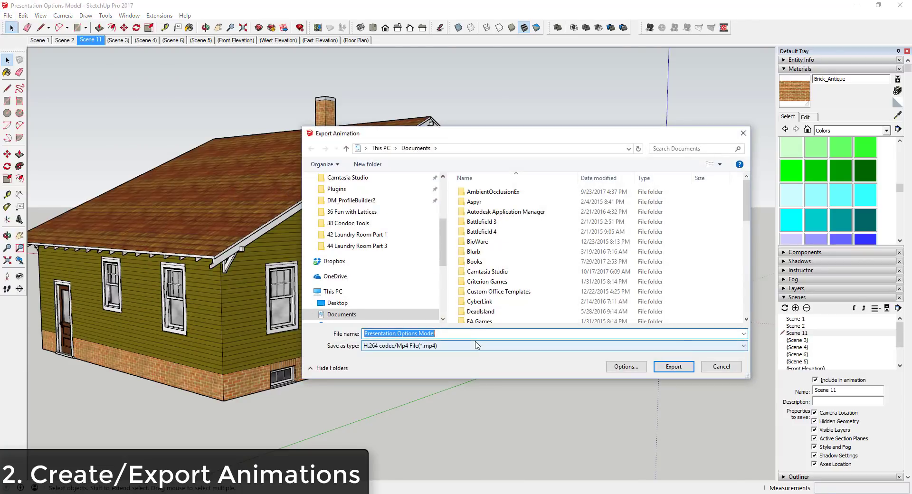
click(477, 345)
click(478, 346)
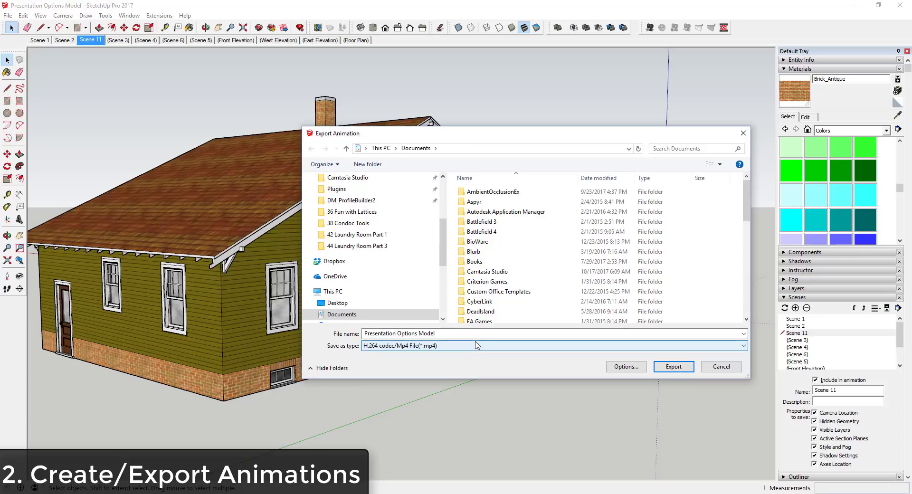
Set the animation export options to 480p SD resolution and keep the frame rate at 24 frames per second.
click(616, 367)
click(576, 197)
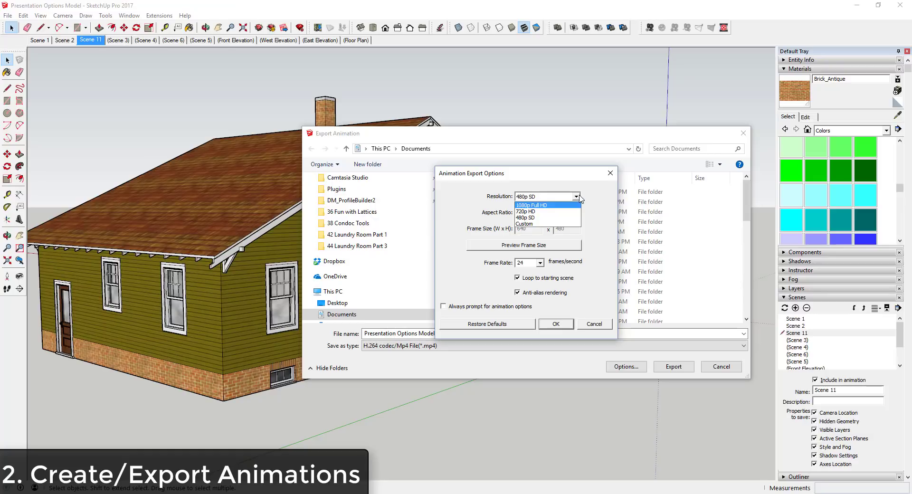
click(536, 218)
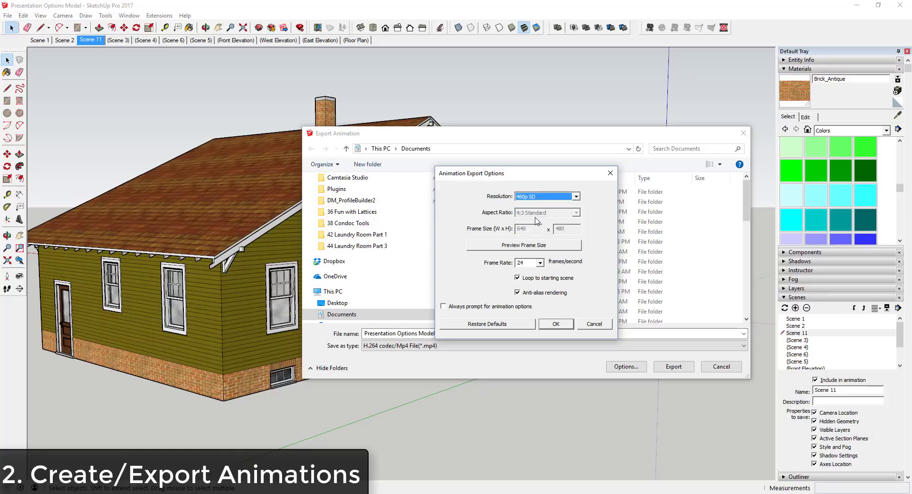
click(541, 264)
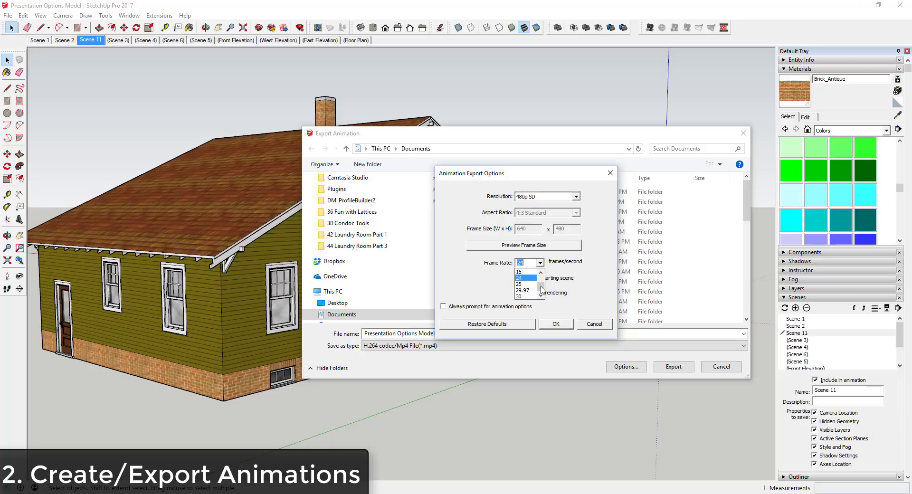
click(608, 281)
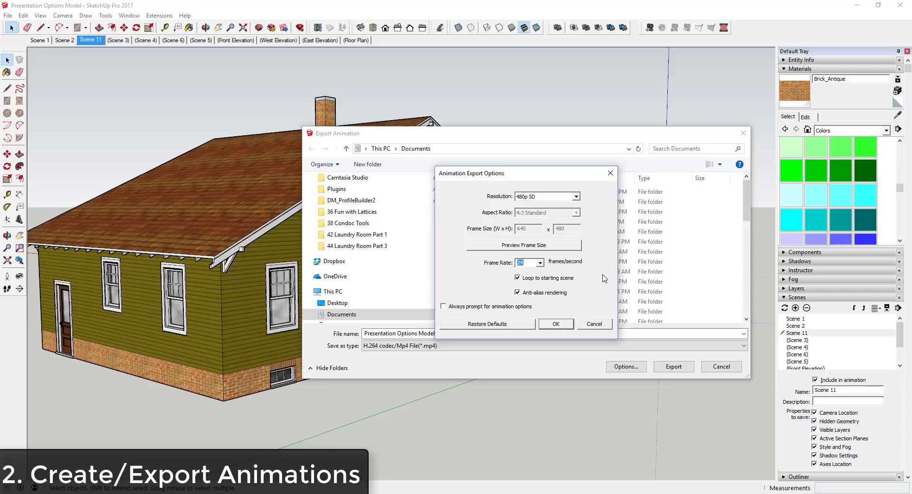
click(555, 325)
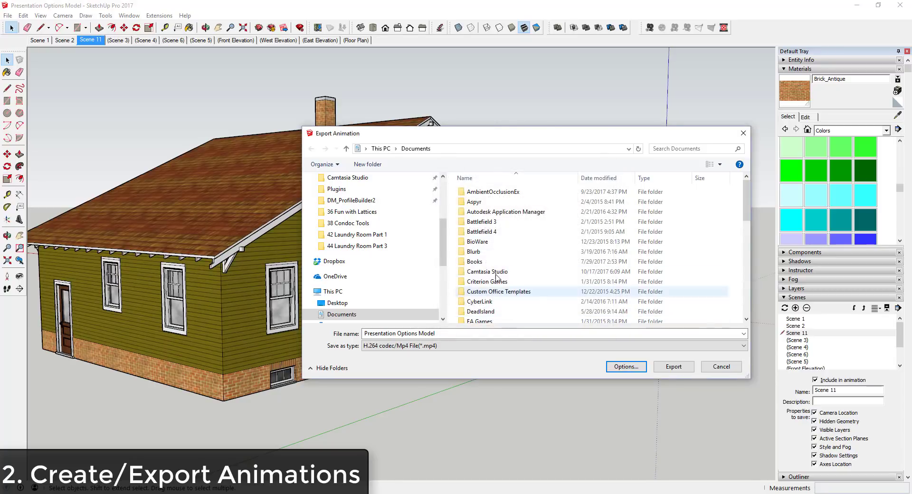
Export the video as Presentation Options Model into the 58 Presentation Options in SketchUp folder under 00 The SketchUp Essential Tutorials.
click(356, 234)
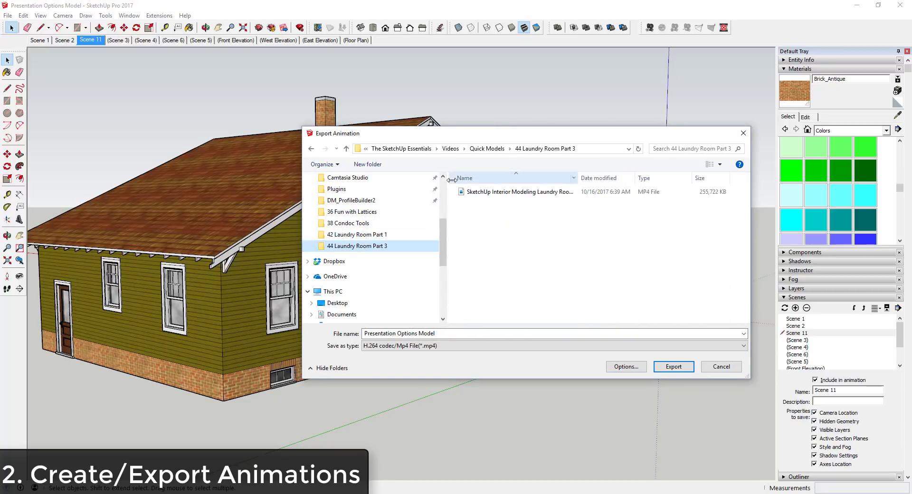
click(456, 148)
double_click(487, 192)
double_click(495, 309)
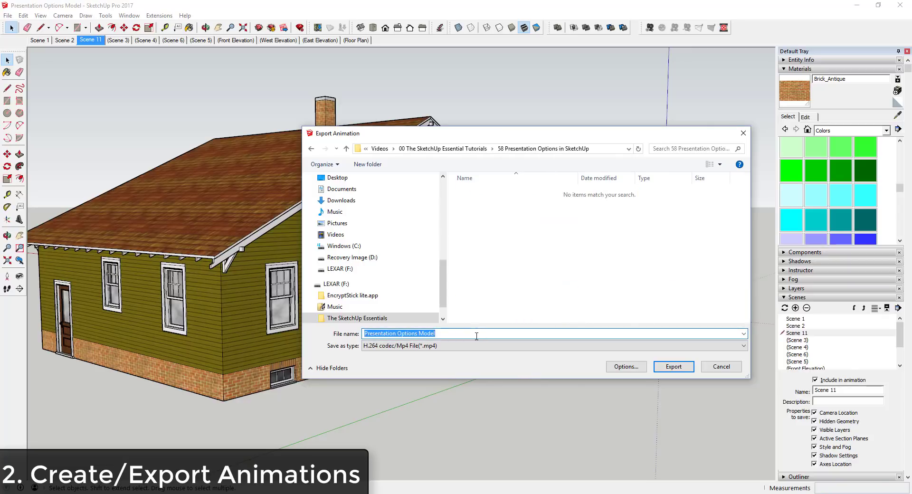
click(681, 366)
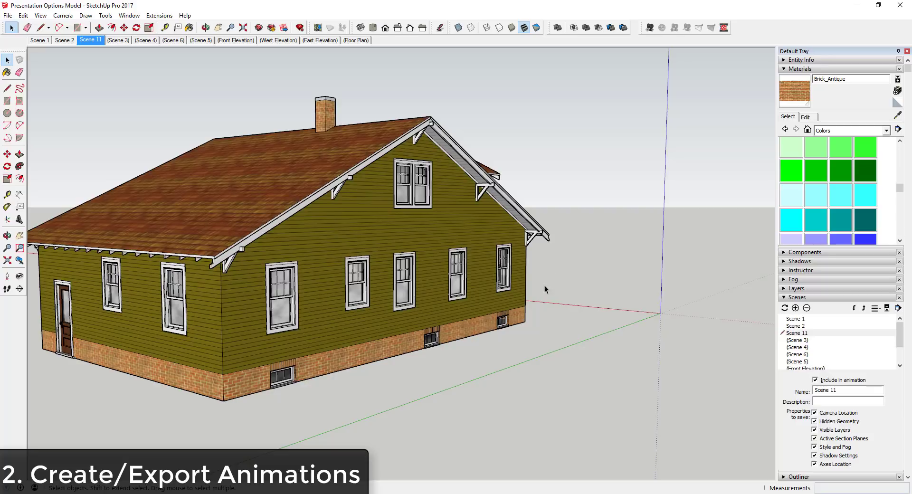
Switch to File Explorer, play the exported Presentation Options Model MP4 file, and close the video player.
key(super+e)
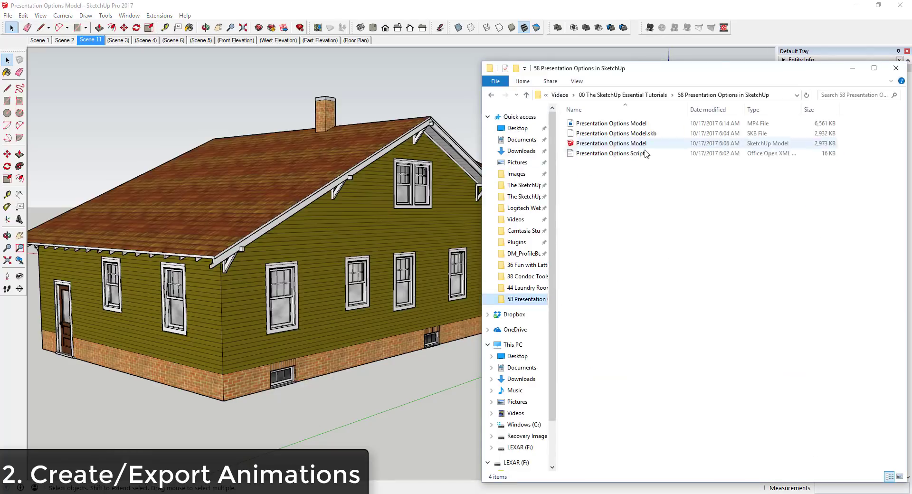
double_click(561, 123)
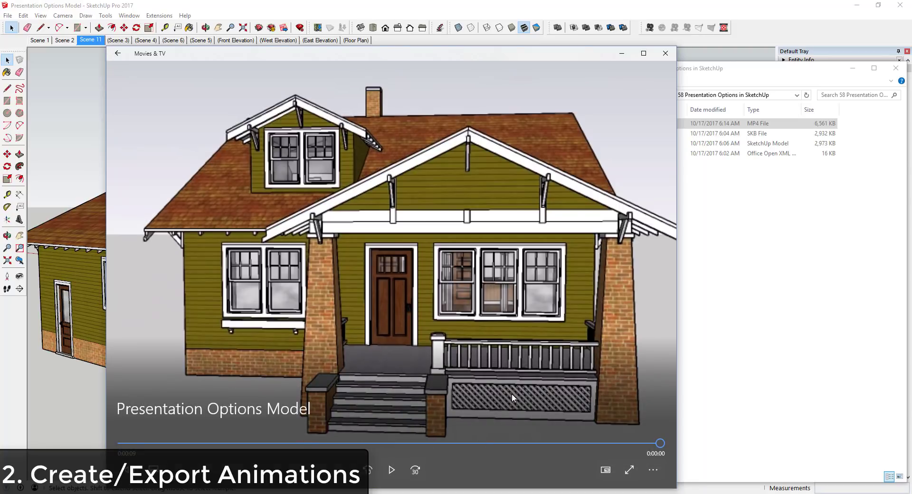
click(391, 471)
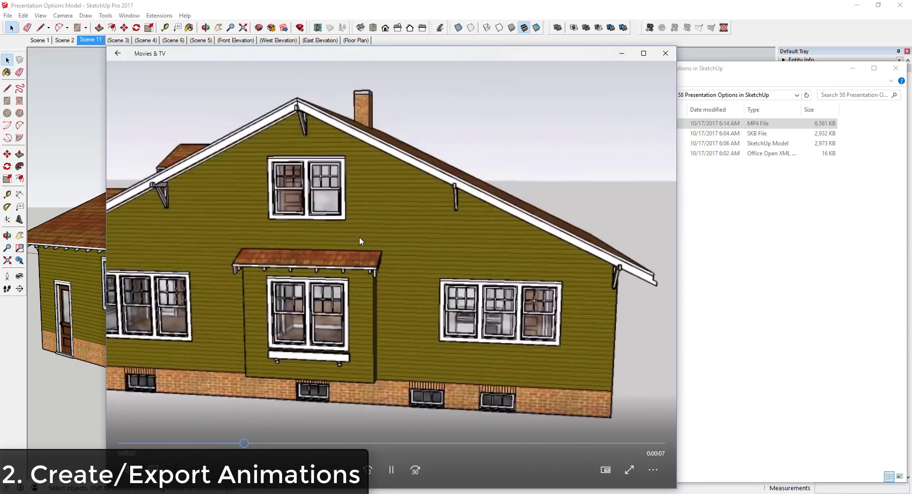
click(666, 53)
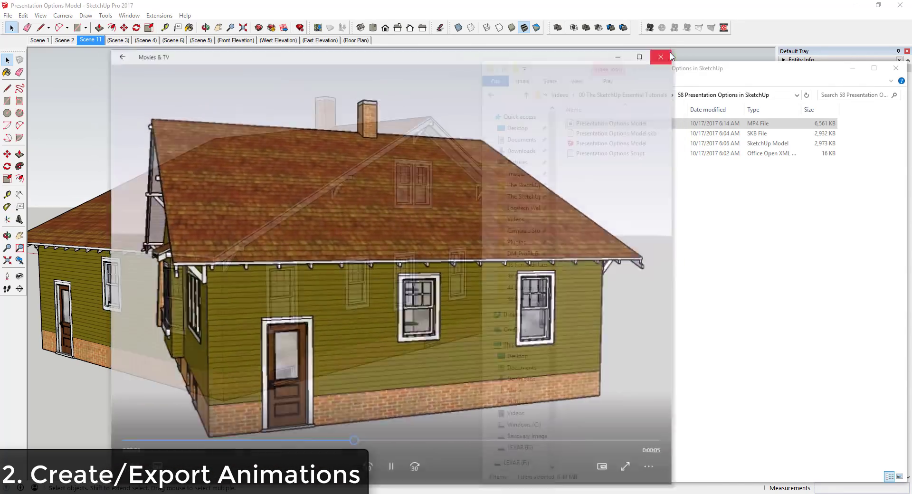
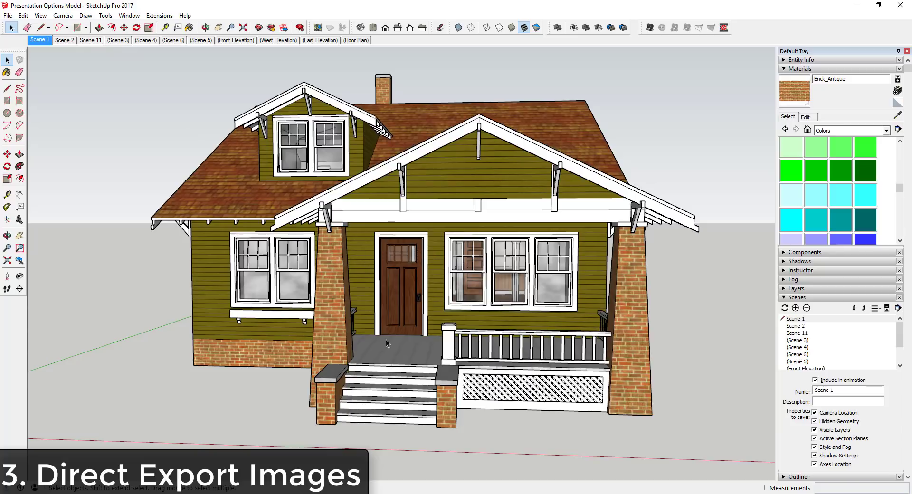
Start a 2D graphic export of the Scene 1 view as a JPEG image named Presentation Options Model Example.
click(7, 15)
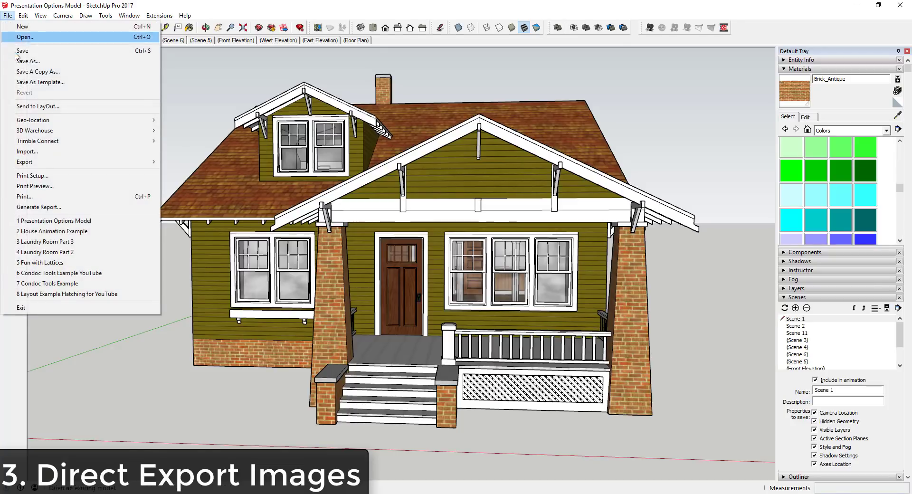
mouse_move(112, 164)
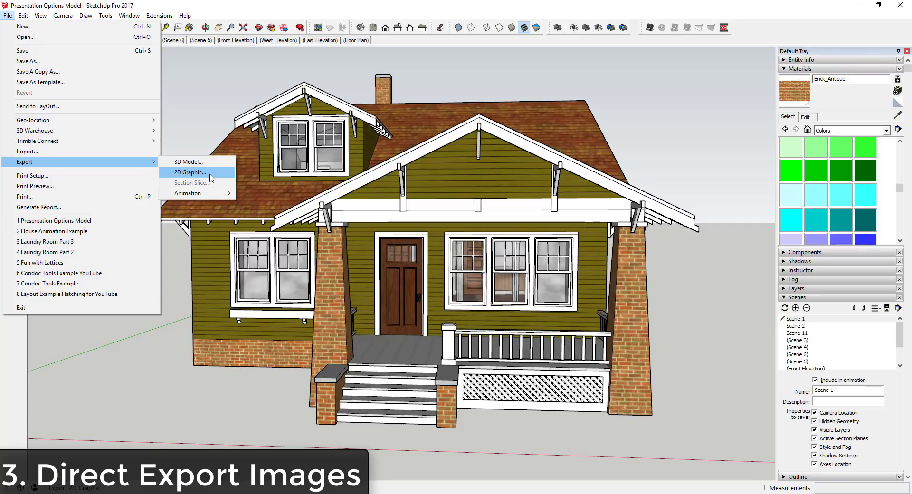
click(8, 15)
click(7, 15)
mouse_move(112, 162)
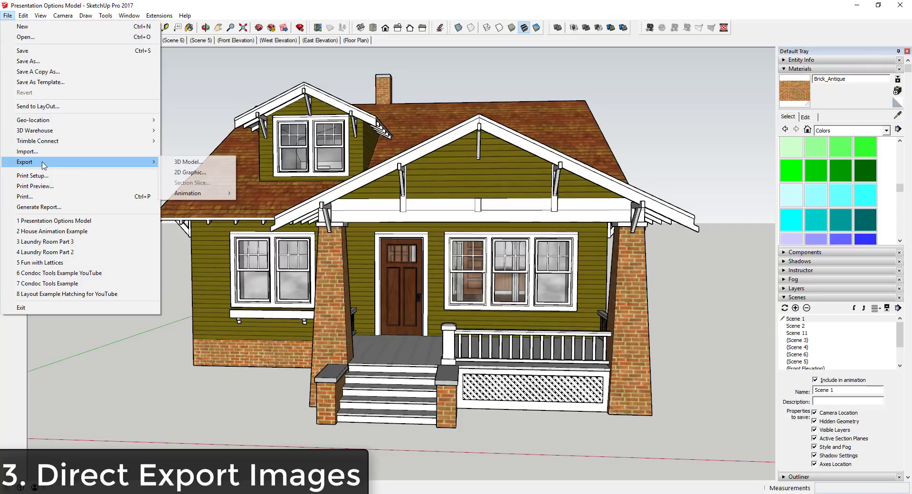
click(192, 173)
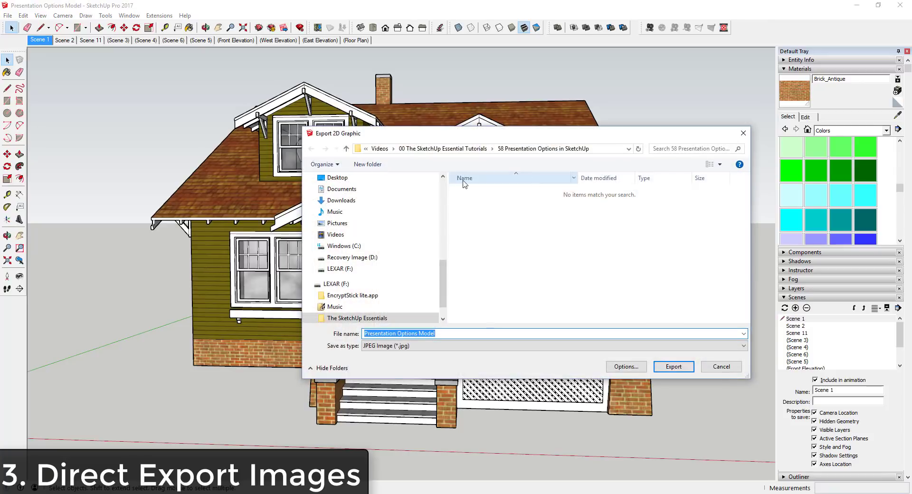
click(477, 332)
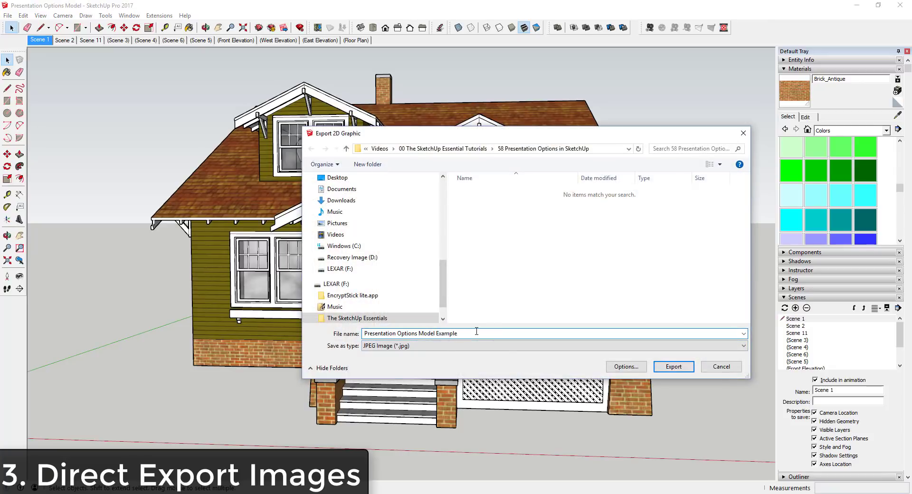
Keep the JPG options on view size, anti-alias and better quality compression, and export the image into 58 Presentation Options in SketchUp.
click(625, 366)
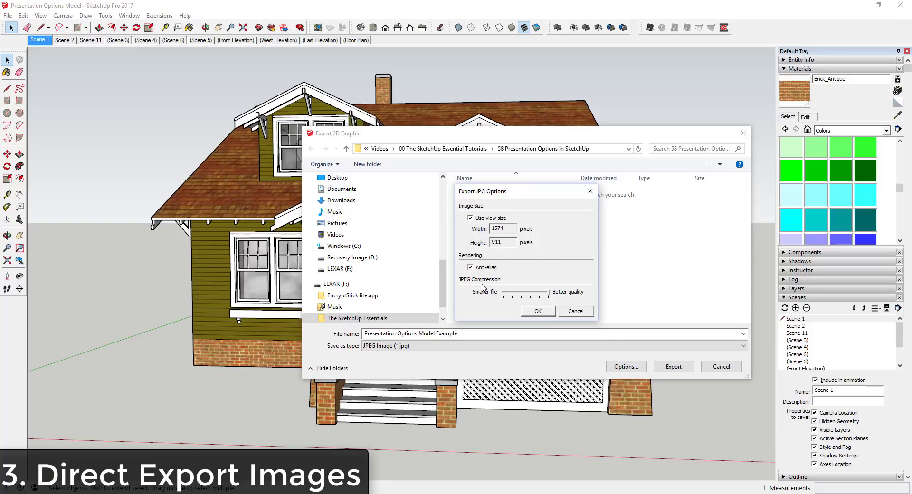
click(538, 312)
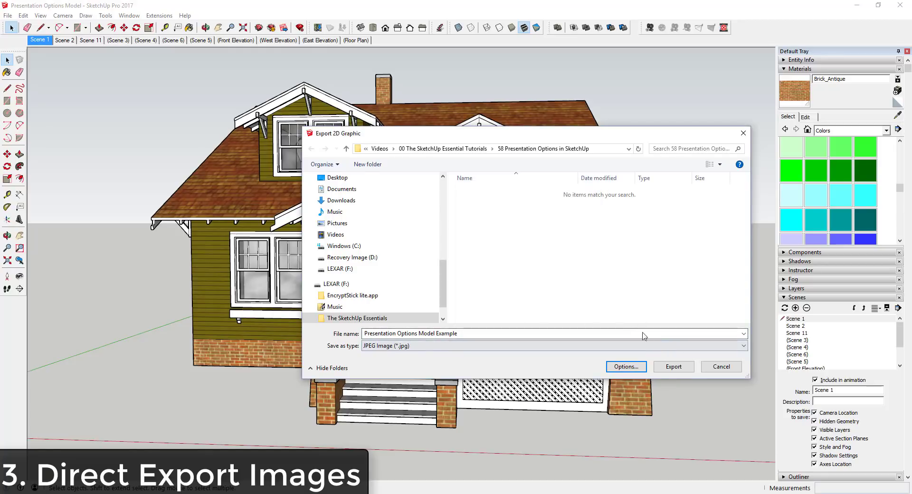
click(676, 365)
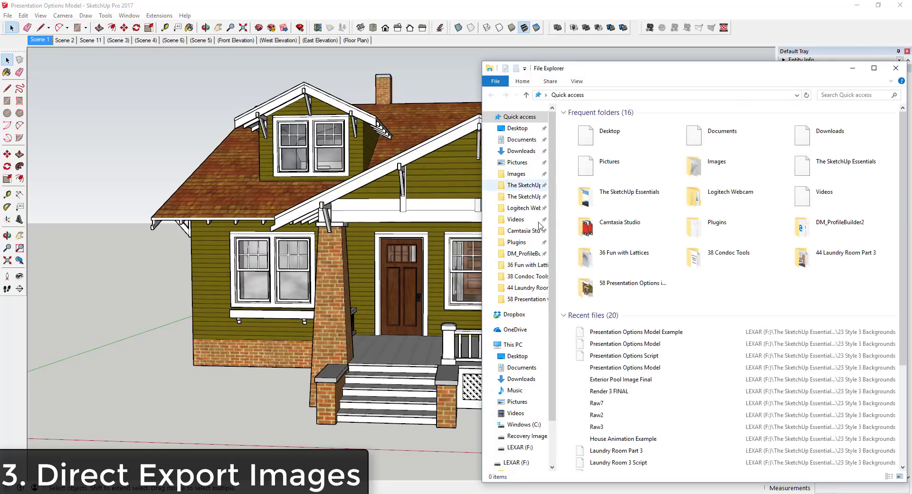
View the exported Presentation Options Model Example JPEG from the 58 Presentation Options in SketchUp folder, and close the viewer and File Explorer.
click(523, 299)
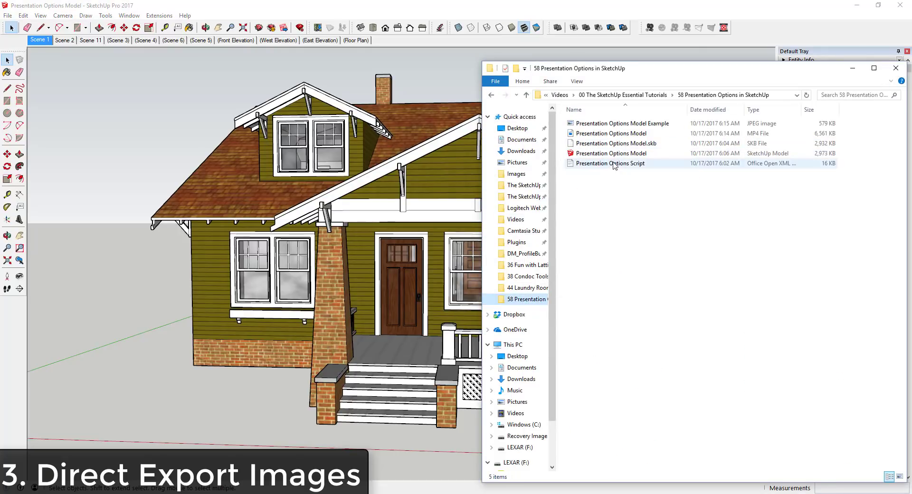
click(617, 125)
double_click(617, 124)
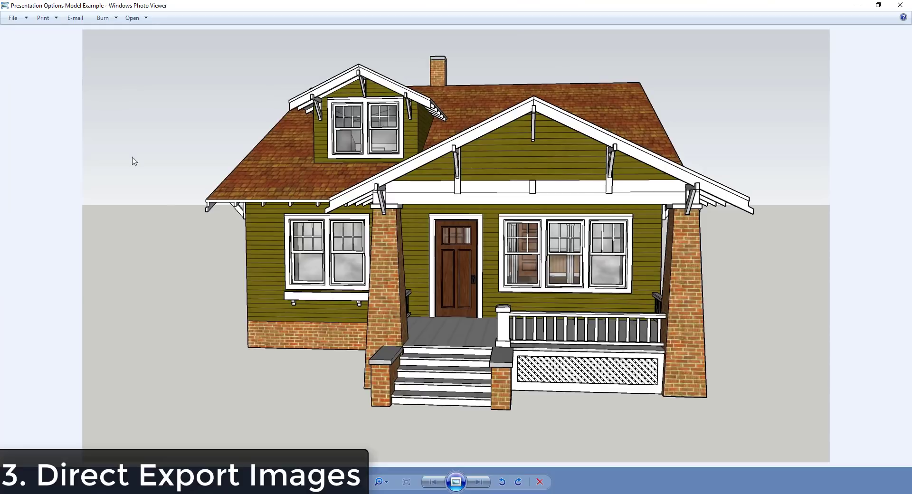
click(901, 6)
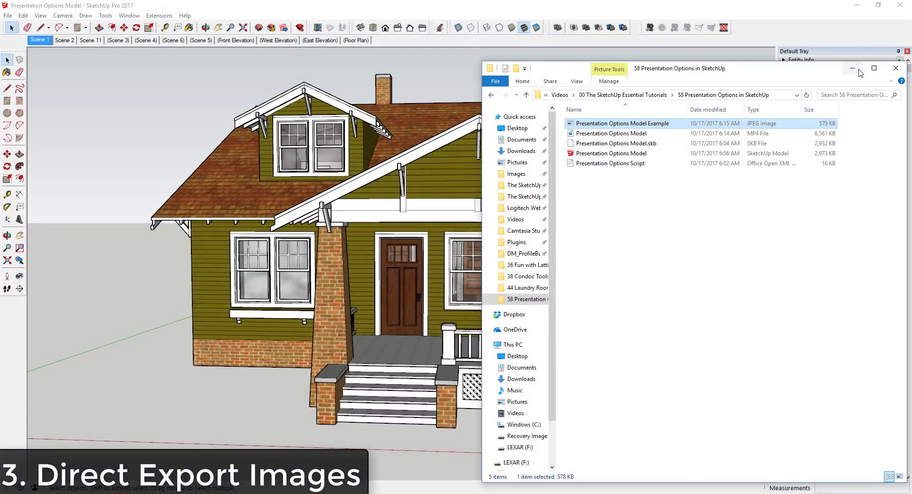
click(896, 71)
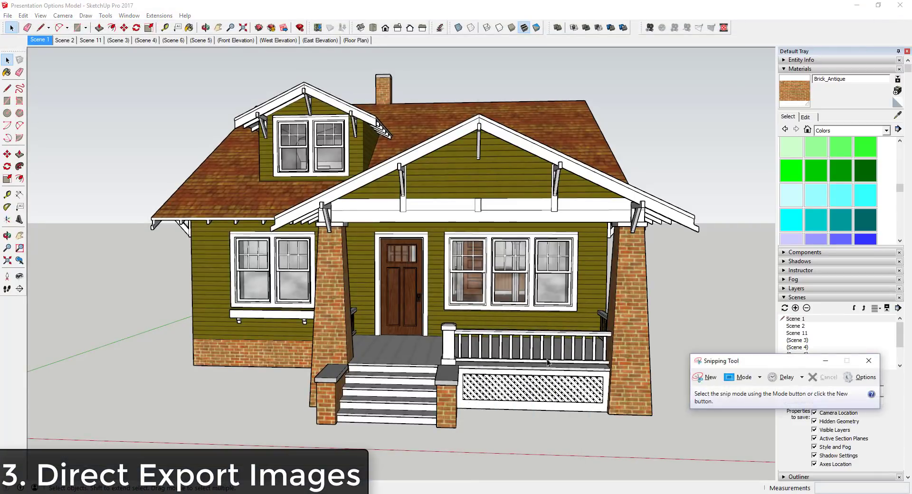
Capture a snip of the house view with Snipping Tool and close the tool without keeping the capture.
click(708, 378)
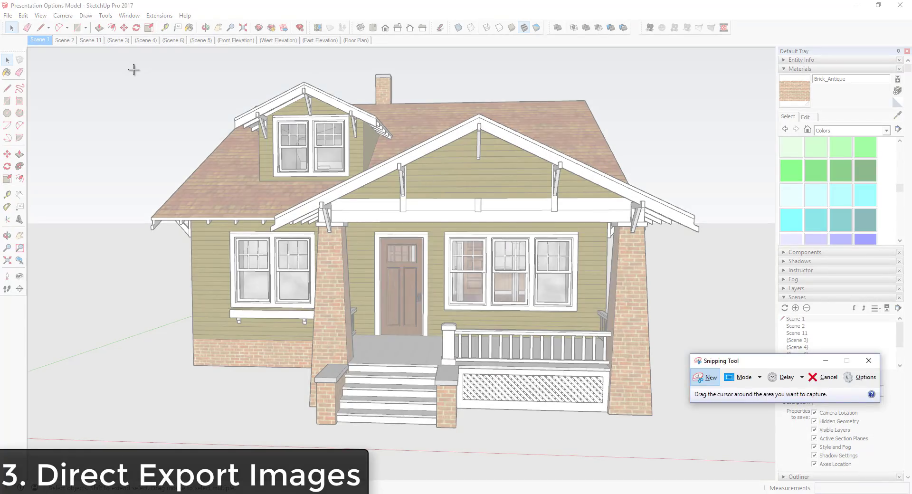
drag(128, 65, 698, 437)
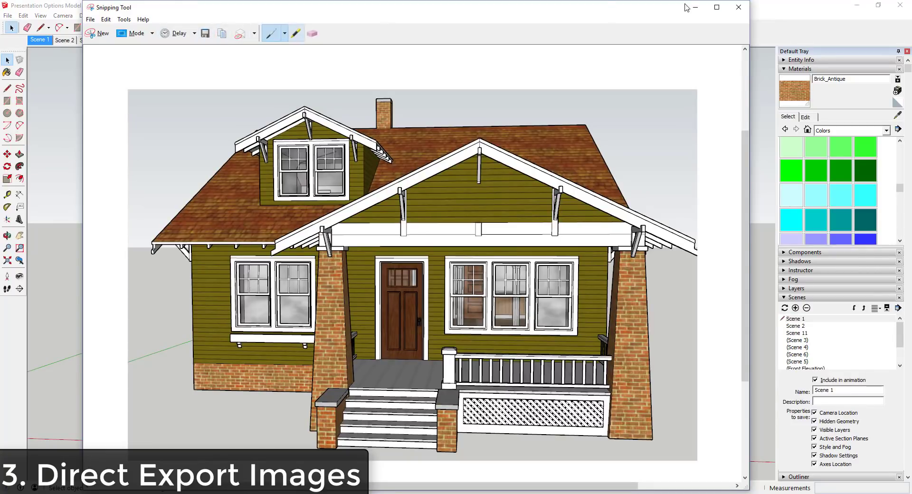
click(739, 7)
click(456, 256)
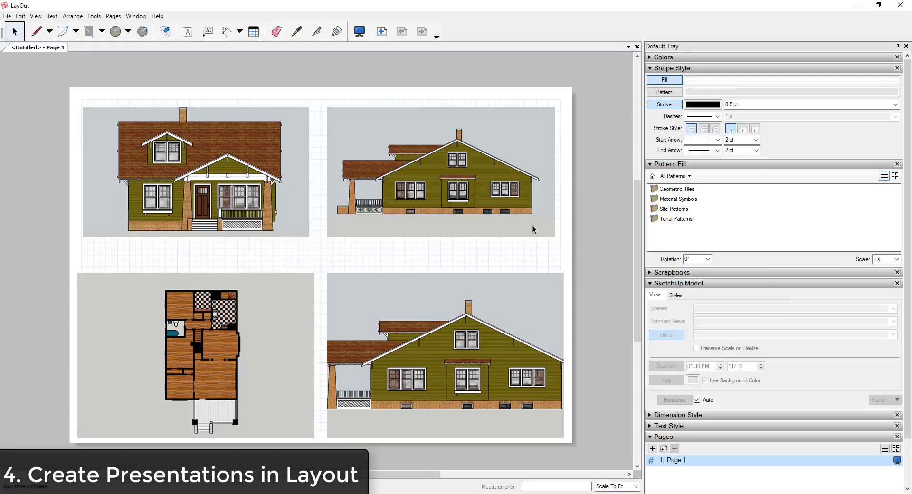
In LayOut, change the West Elevation viewport to Scene 1 and set it back to the West Elevation scene.
scroll(456, 248, up, 1)
scroll(421, 250, up, 1)
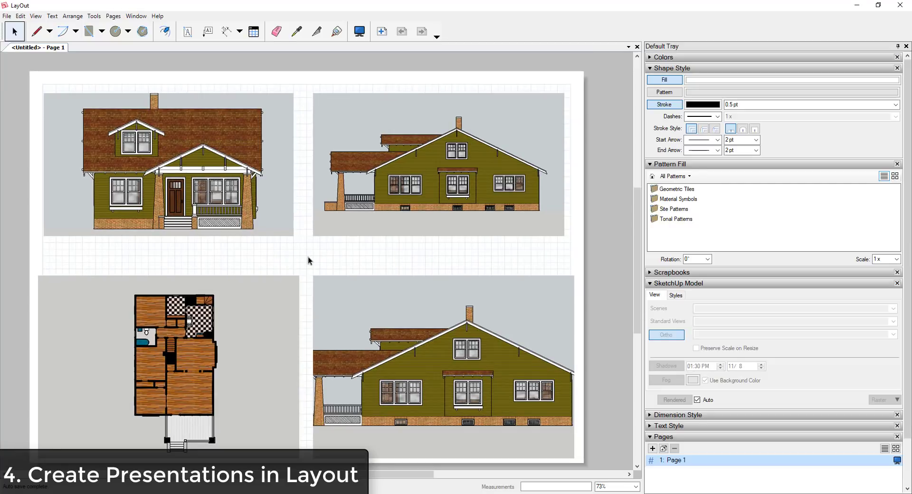
middle_drag(311, 259, 308, 240)
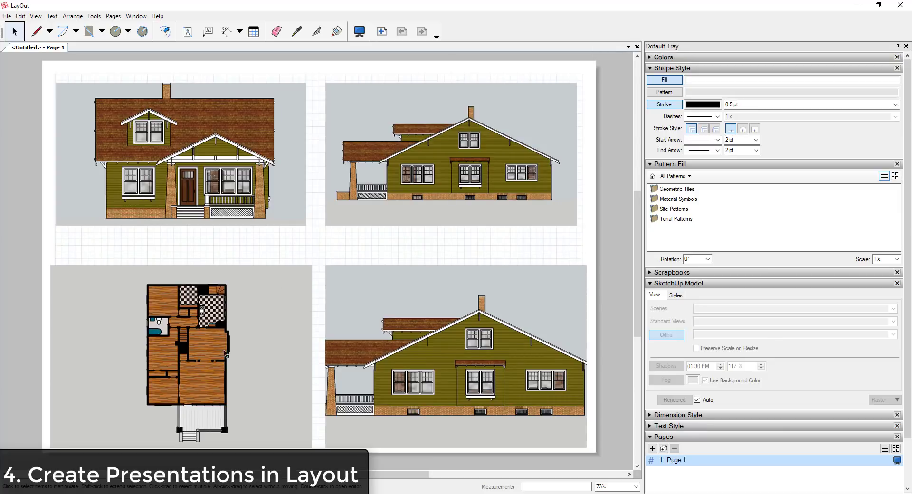
scroll(226, 354, up, 1)
scroll(248, 348, down, 1)
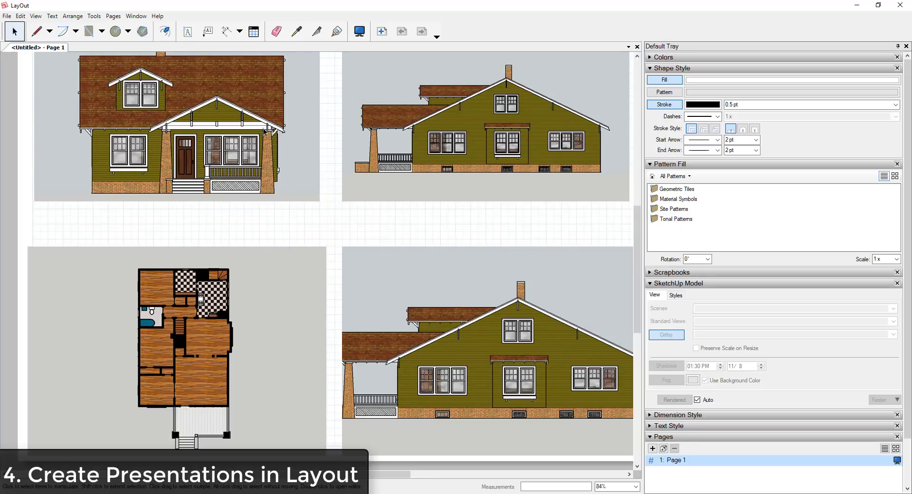
click(420, 142)
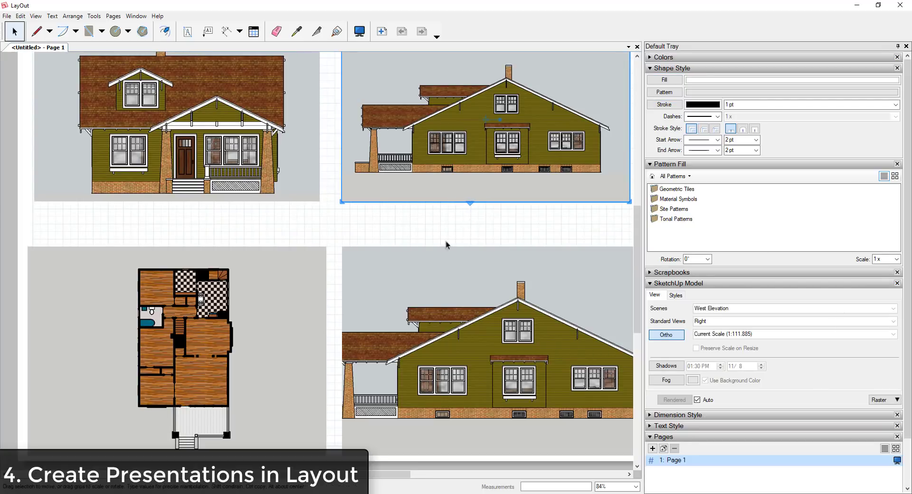
scroll(412, 248, down, 1)
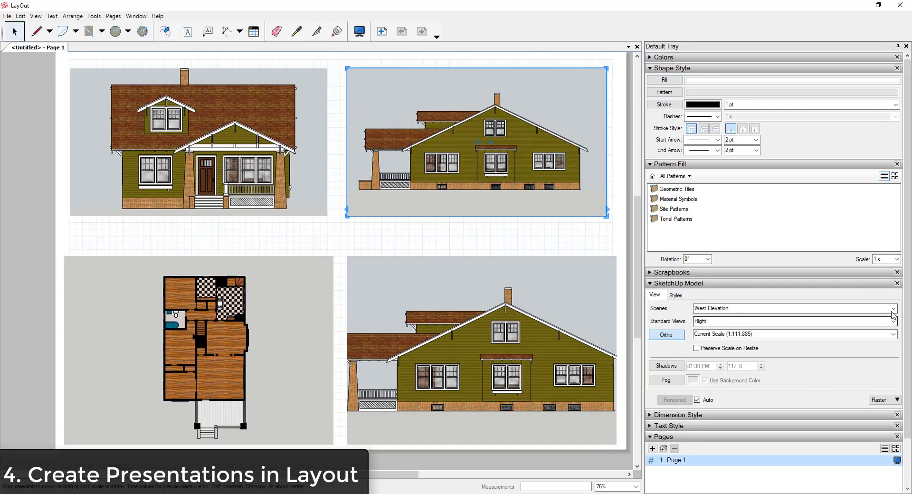
click(894, 308)
click(713, 323)
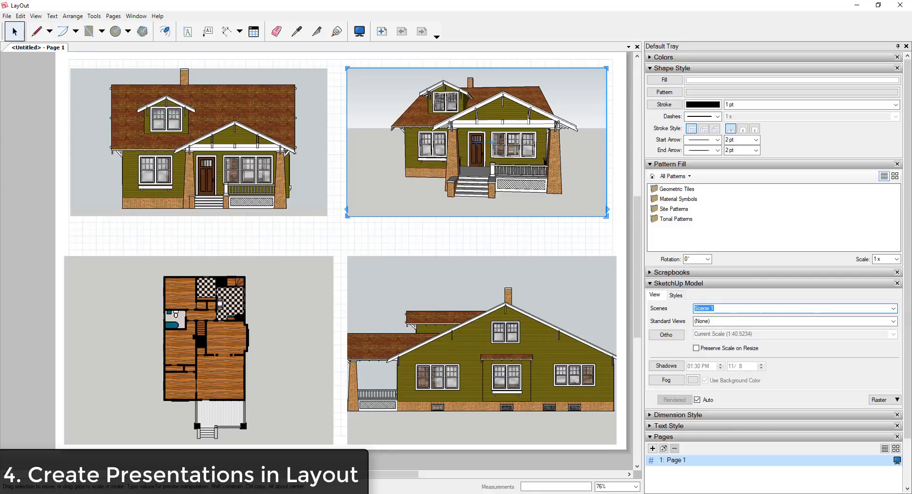
click(897, 309)
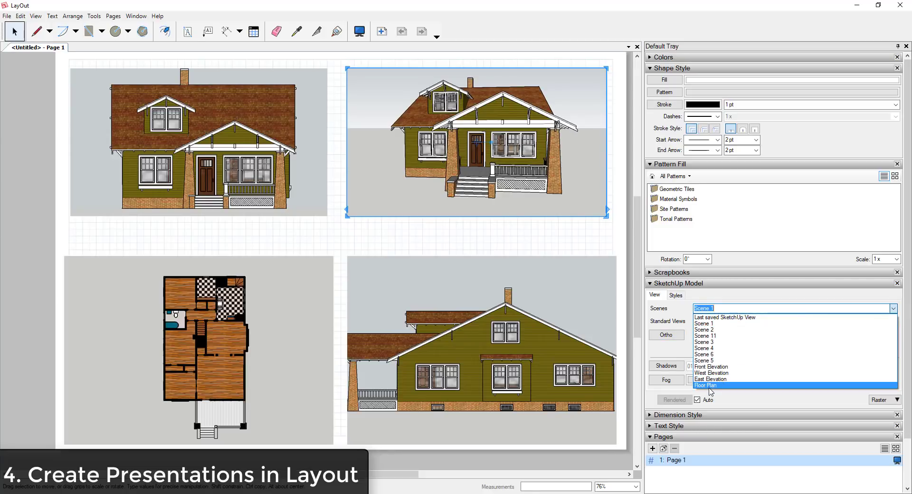
click(710, 350)
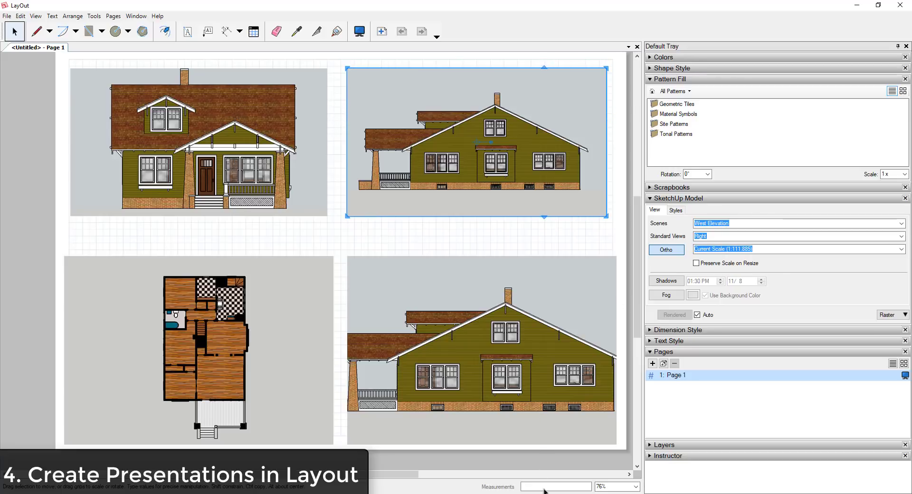
Switch to File Explorer and open the Presentation Options Model Example JPEG from the 58 Presentation Options in SketchUp folder.
mouse_move(546, 493)
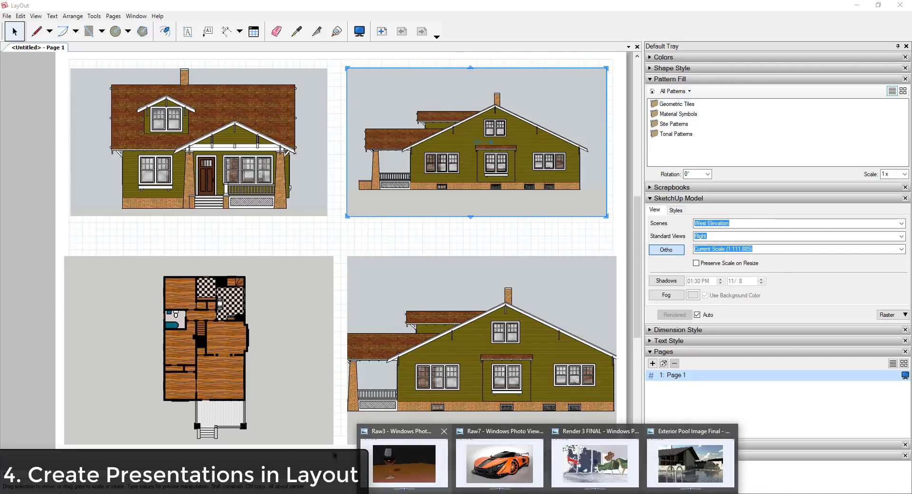
key(Escape)
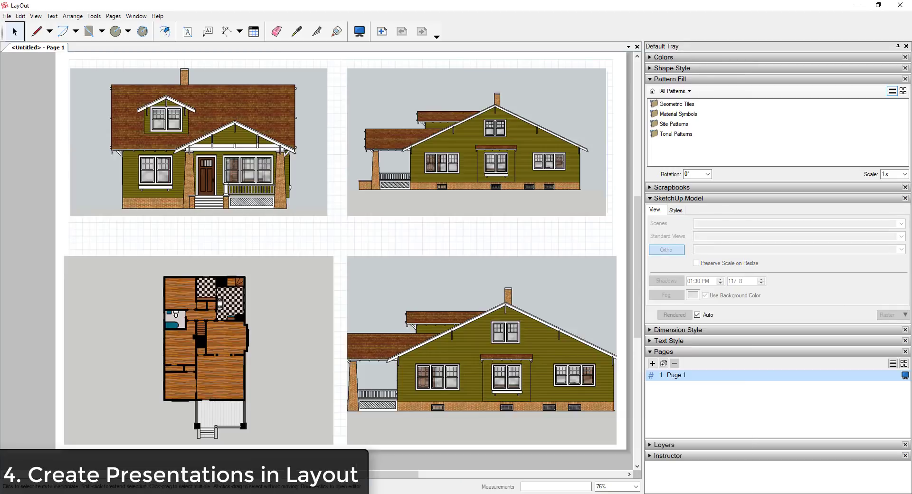
click(269, 493)
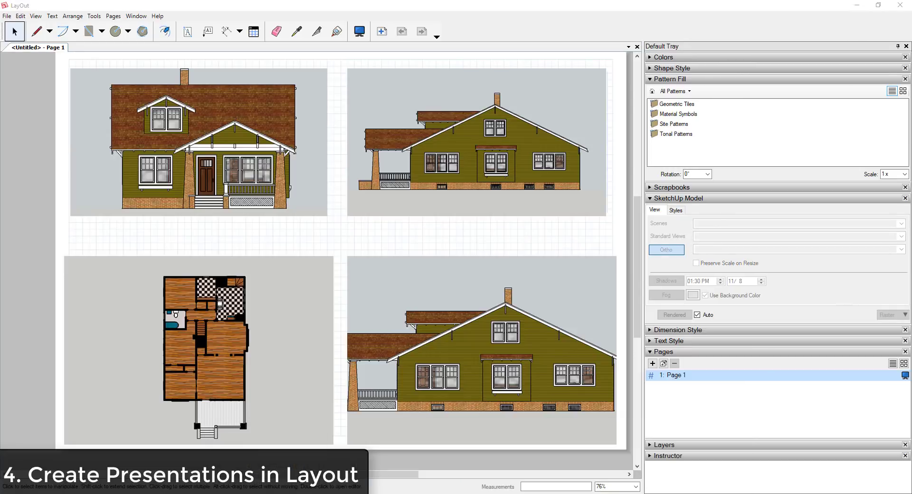
click(528, 299)
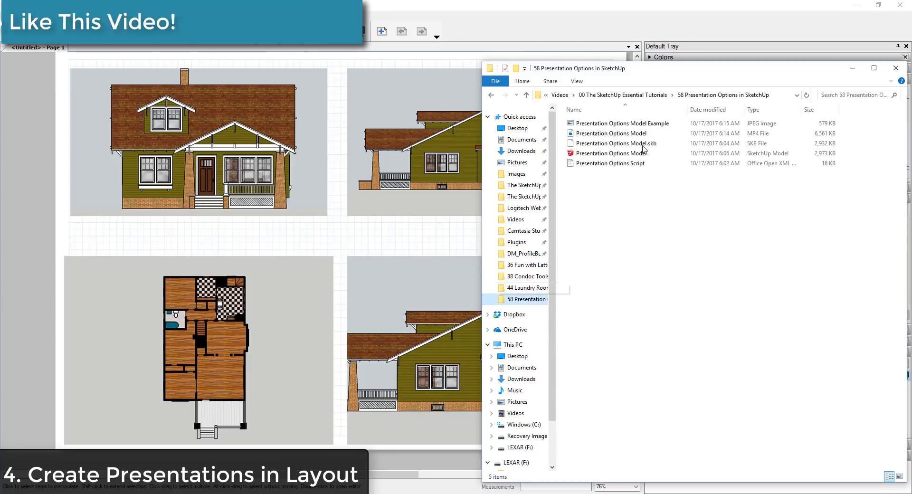
double_click(620, 124)
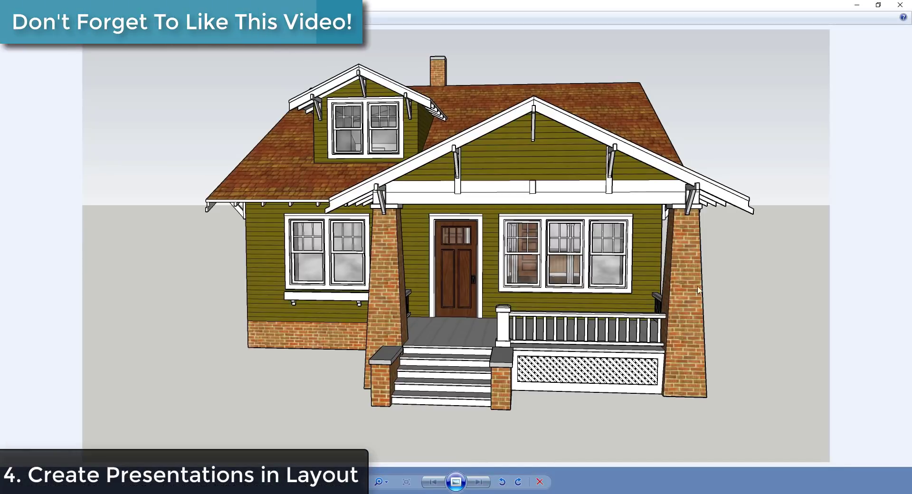
Examine the image sharpness around the front porch and windows up close, close the photo viewer and minimize File Explorer.
scroll(713, 300, up, 5)
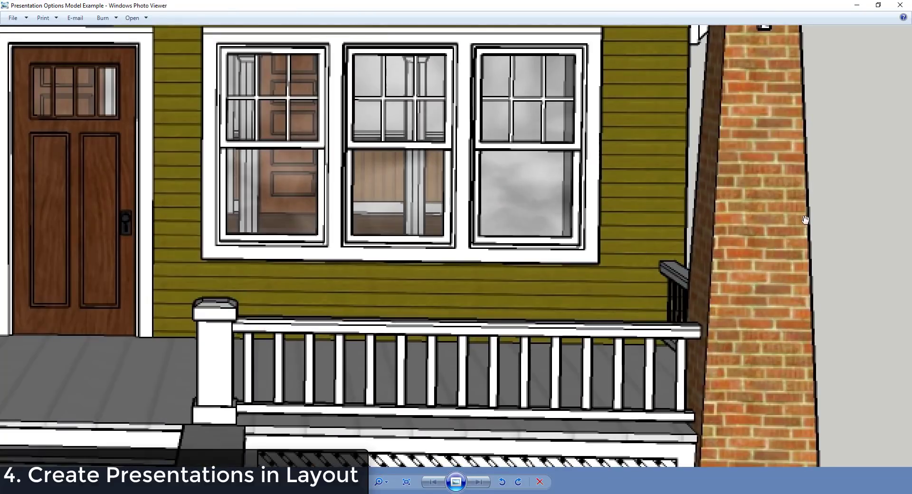
scroll(729, 295, down, 3)
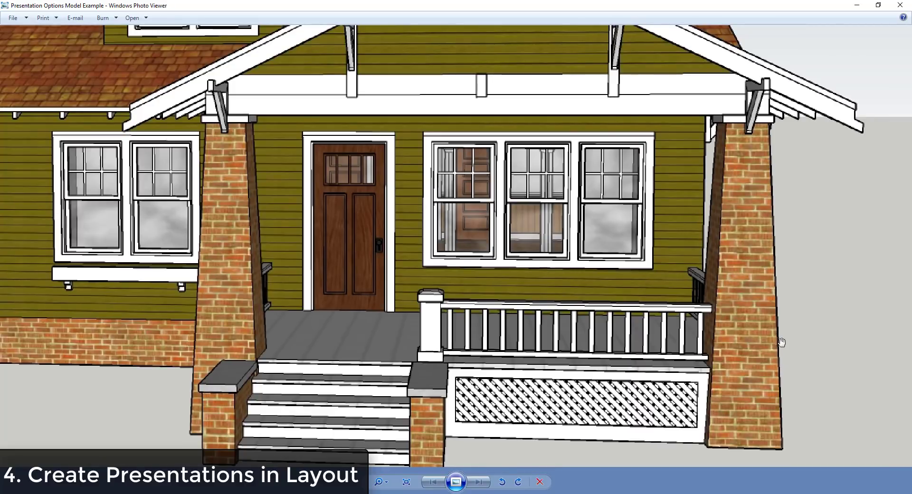
scroll(779, 325, up, 2)
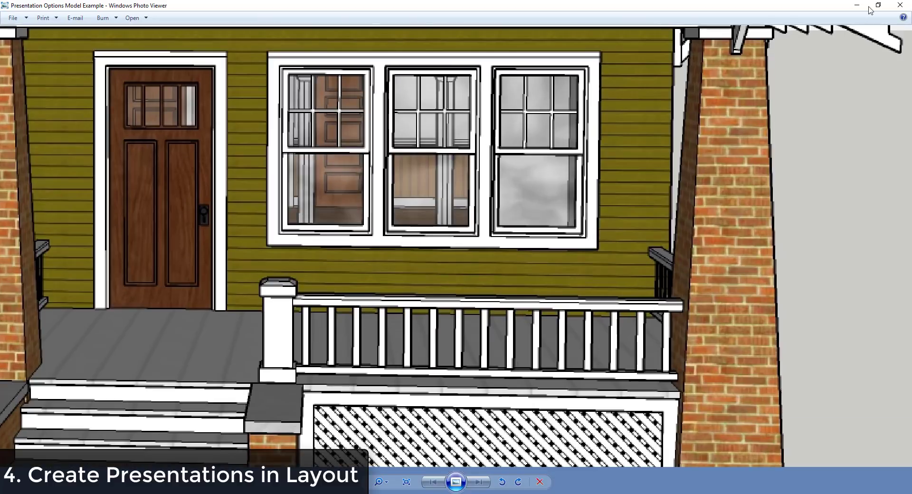
click(899, 5)
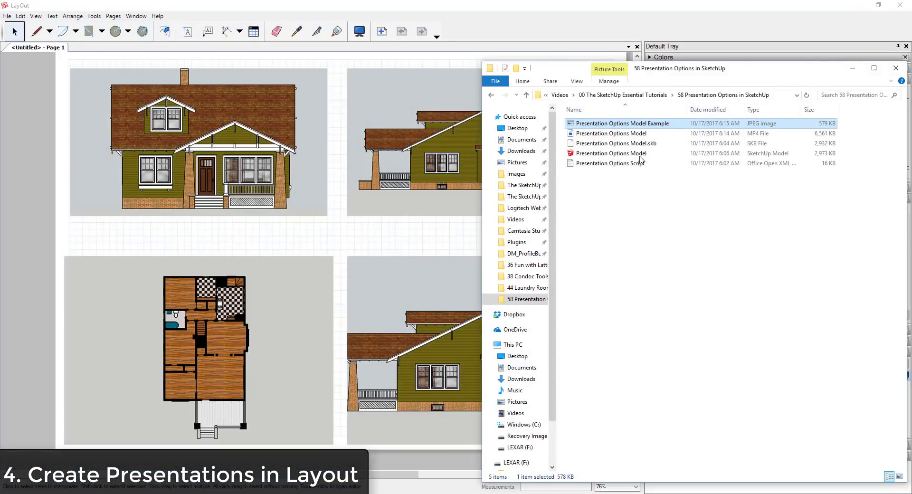
click(855, 67)
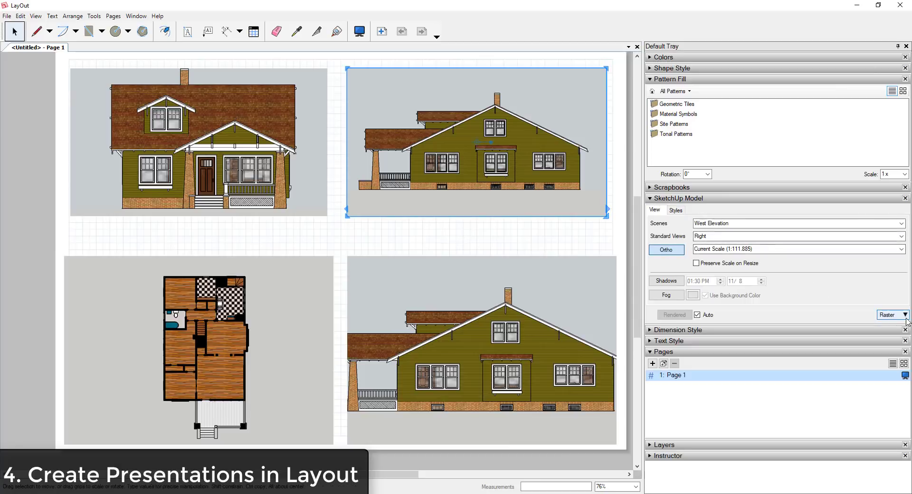
Set the West Elevation viewport to Vector rendering and examine its roof and window line work up close.
click(907, 315)
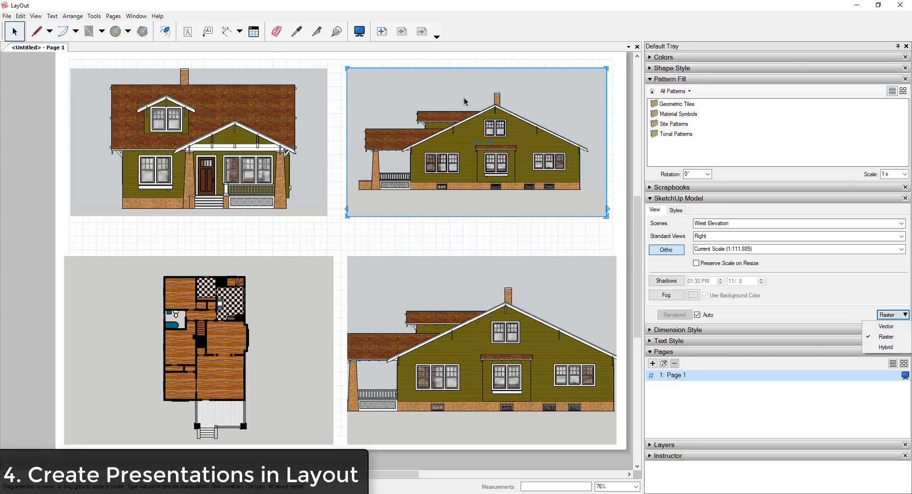
click(458, 236)
scroll(475, 119, up, 3)
click(515, 116)
scroll(377, 153, up, 5)
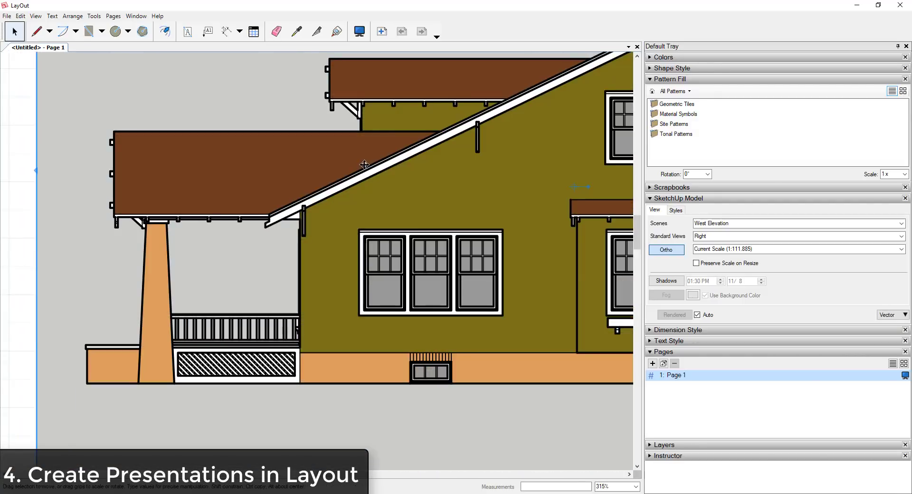
scroll(268, 161, up, 1)
scroll(363, 178, up, 2)
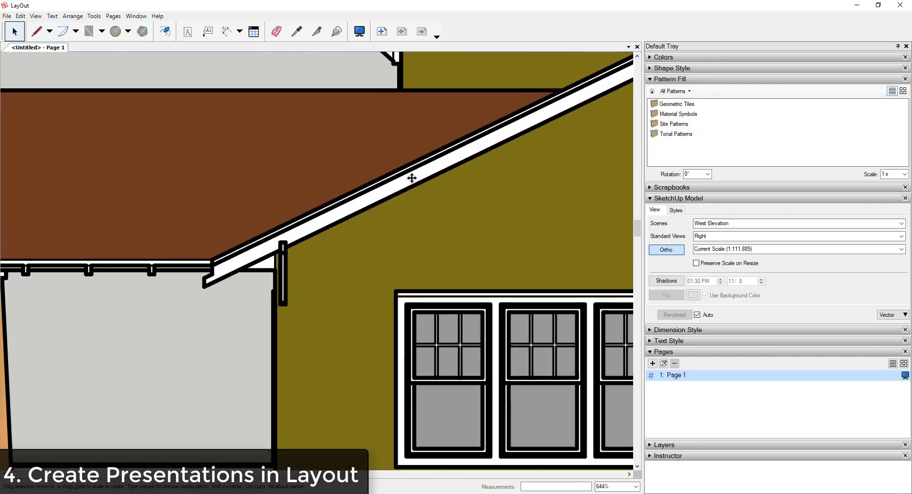
Set the West Elevation viewport back to Raster rendering and examine its edges and textures around the roof and porch.
click(898, 316)
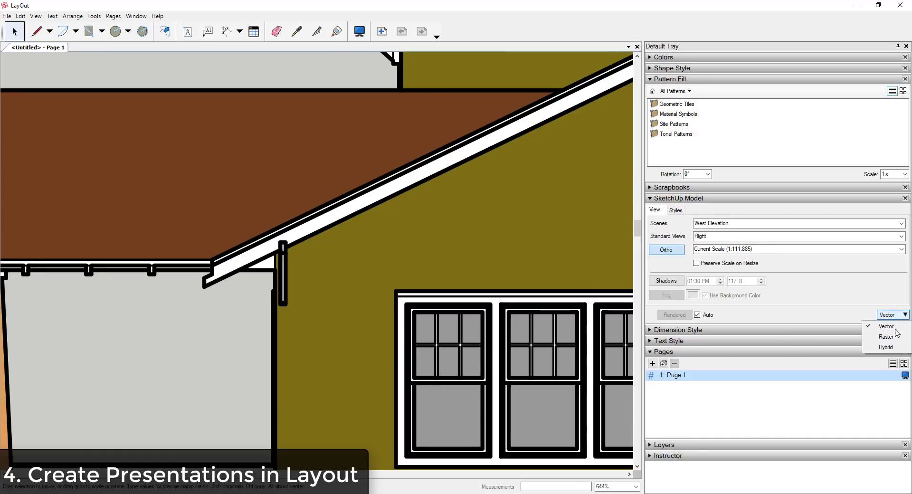
click(887, 326)
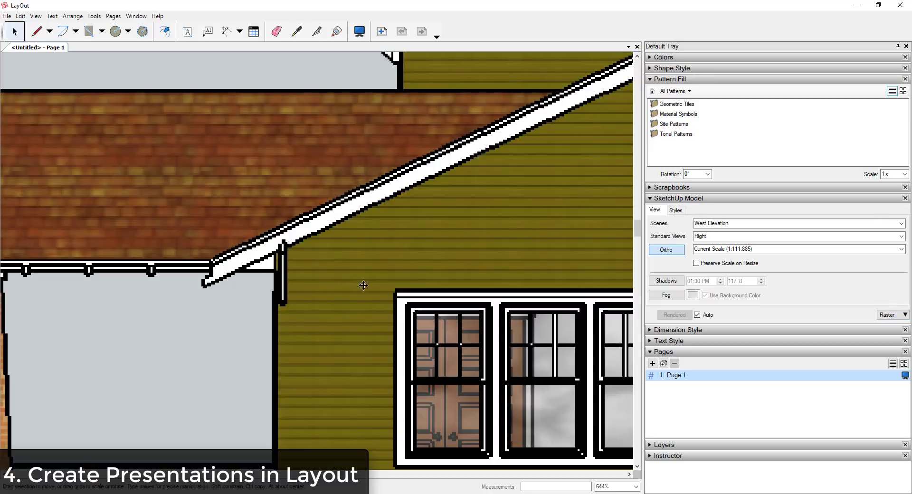
scroll(326, 261, down, 2)
scroll(427, 248, up, 1)
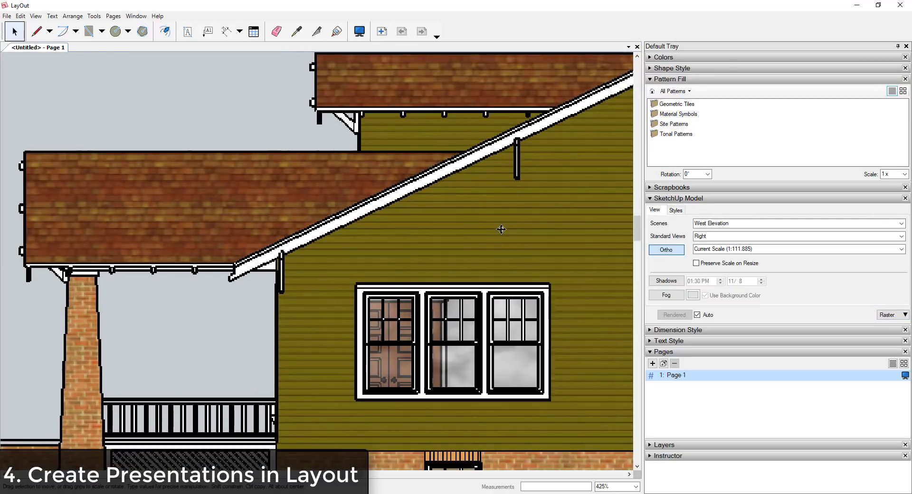
Set the West Elevation viewport to Vector rendering again, accepting the notice about complex styles.
click(890, 315)
click(886, 326)
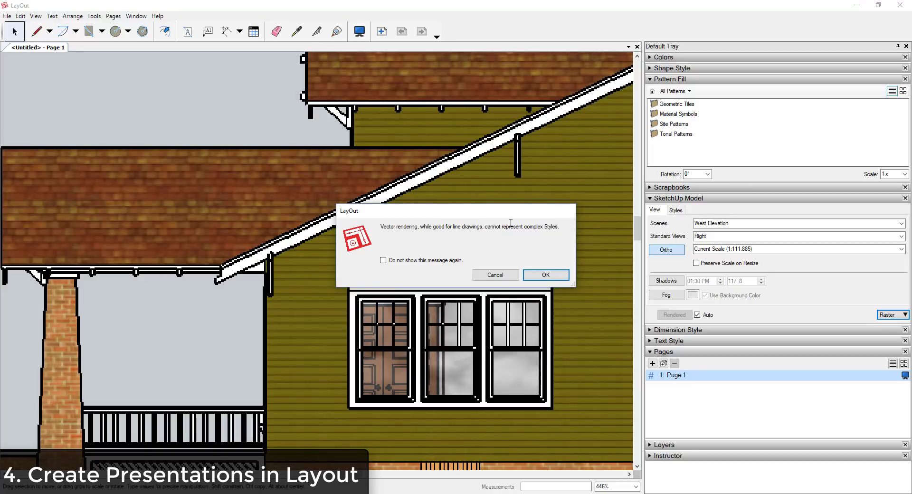
click(543, 274)
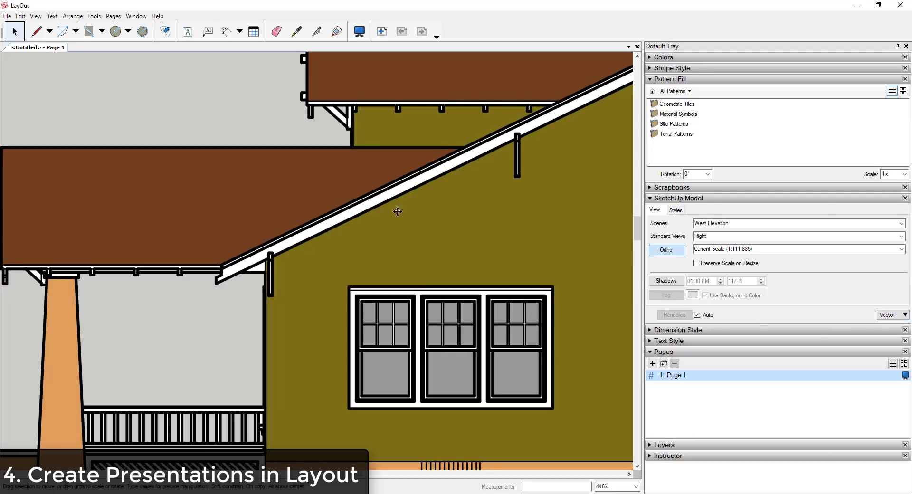
Set the West Elevation viewport to Hybrid rendering, accept the notice about render time, and examine the resulting elevation.
click(887, 315)
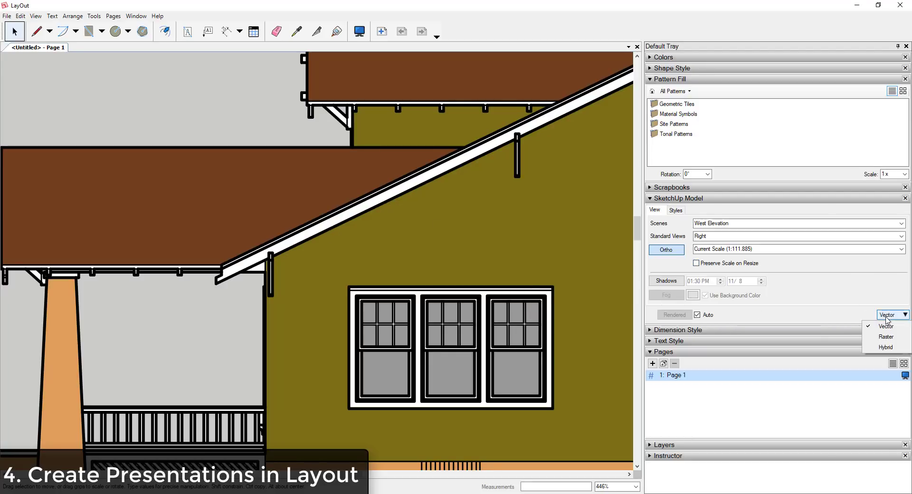
click(887, 347)
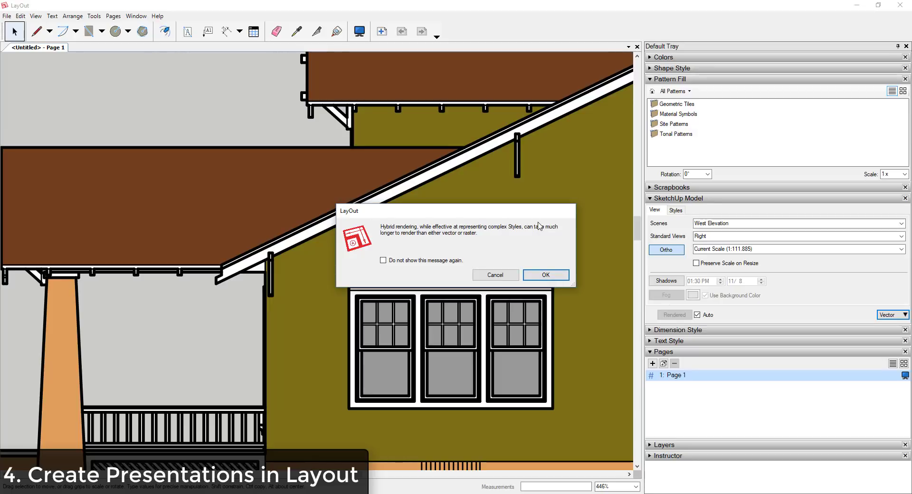
drag(393, 234, 458, 233)
click(458, 233)
click(552, 275)
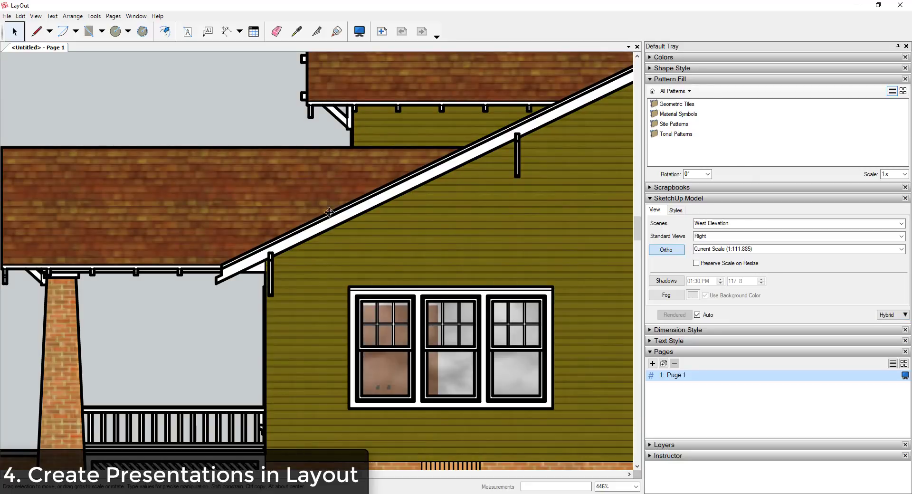
scroll(366, 293, down, 1)
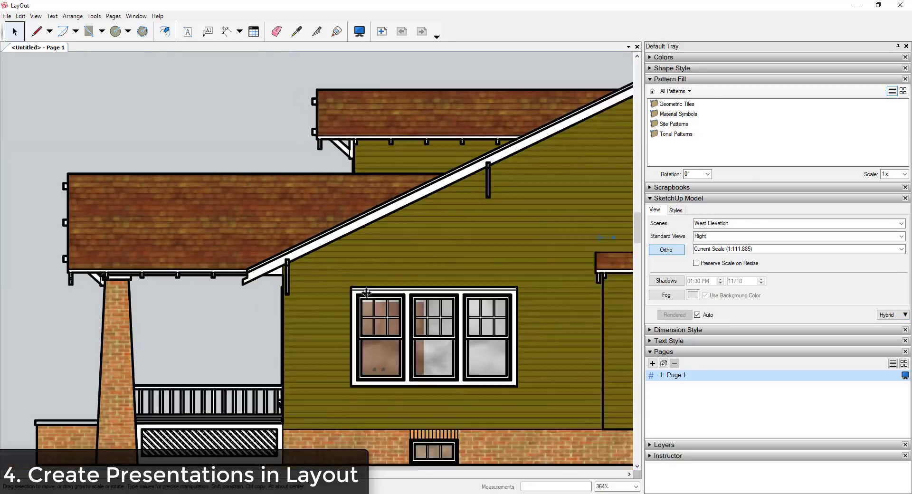
scroll(367, 292, down, 6)
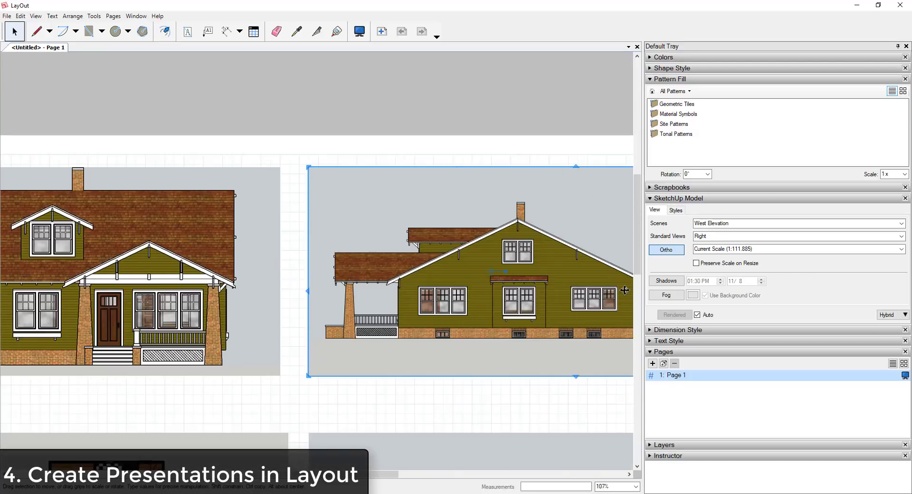
scroll(625, 290, up, 2)
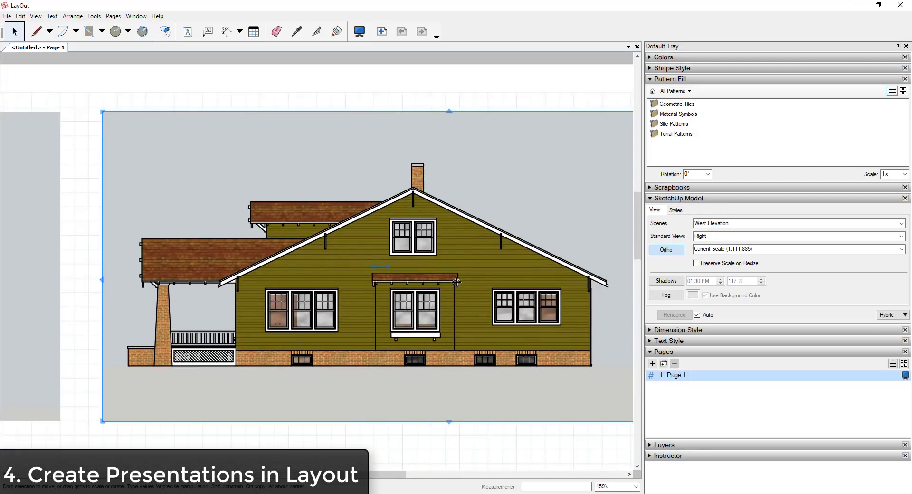
scroll(457, 282, up, 1)
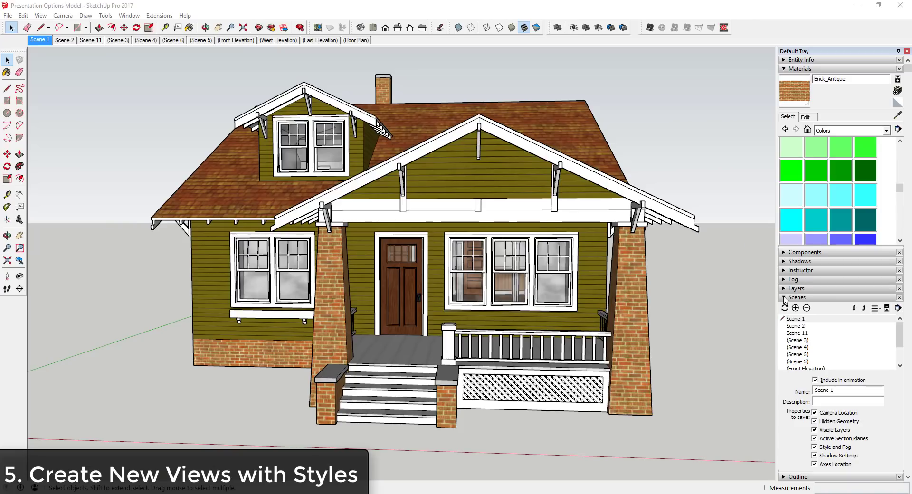
Switch to SketchUp and apply the Brush Strokes on Canvas style from the Assorted Styles collection to the house model.
click(787, 298)
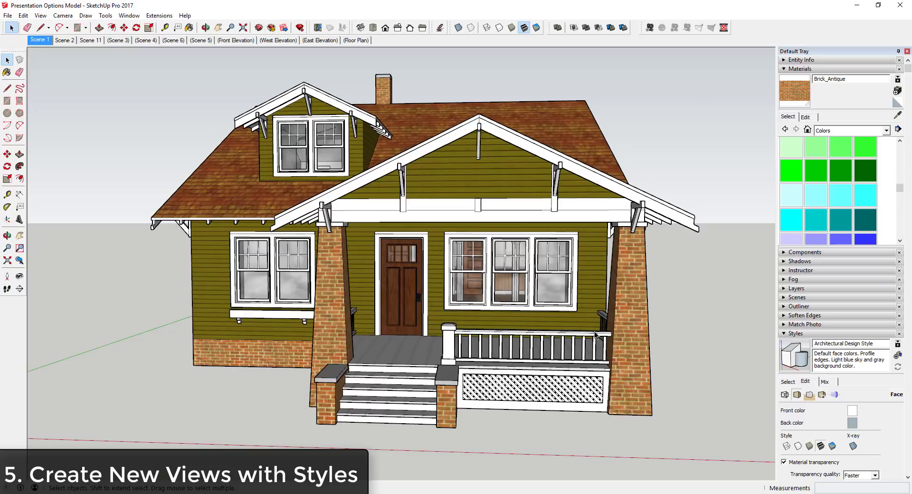
middle_drag(595, 335, 590, 244)
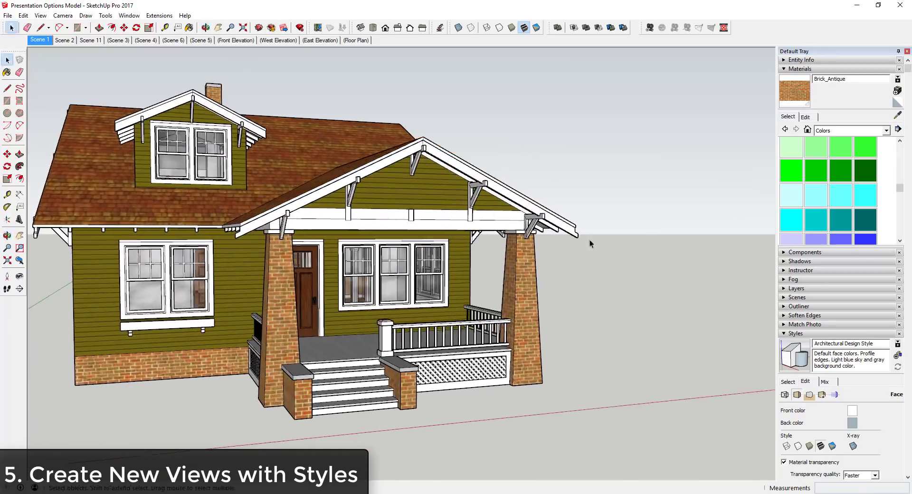
middle_drag(443, 264, 608, 268)
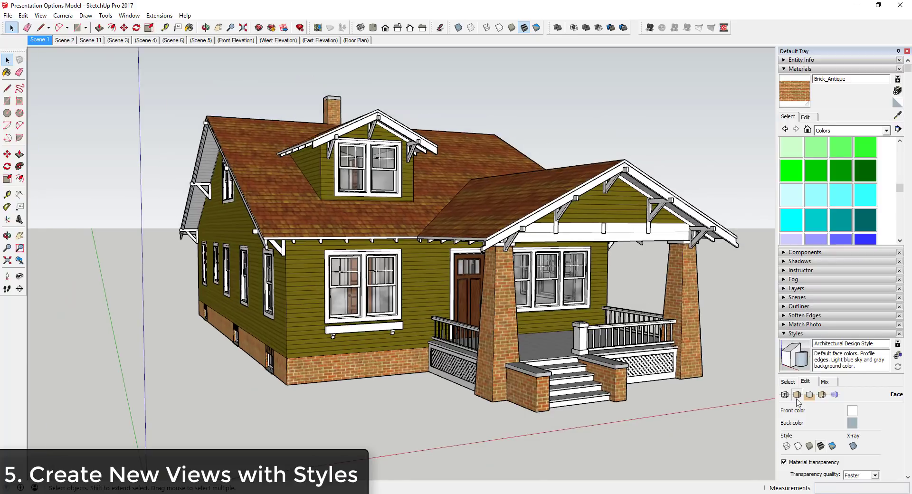
scroll(822, 402, down, 3)
scroll(833, 402, down, 1)
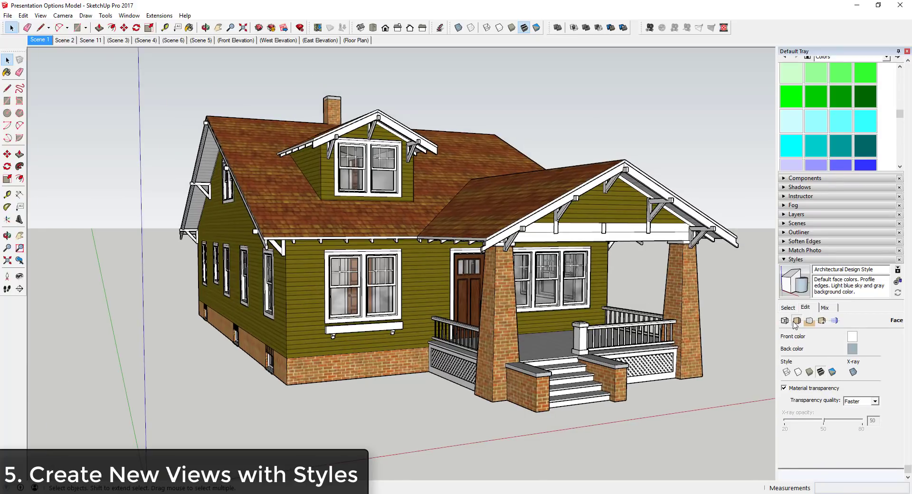
click(788, 308)
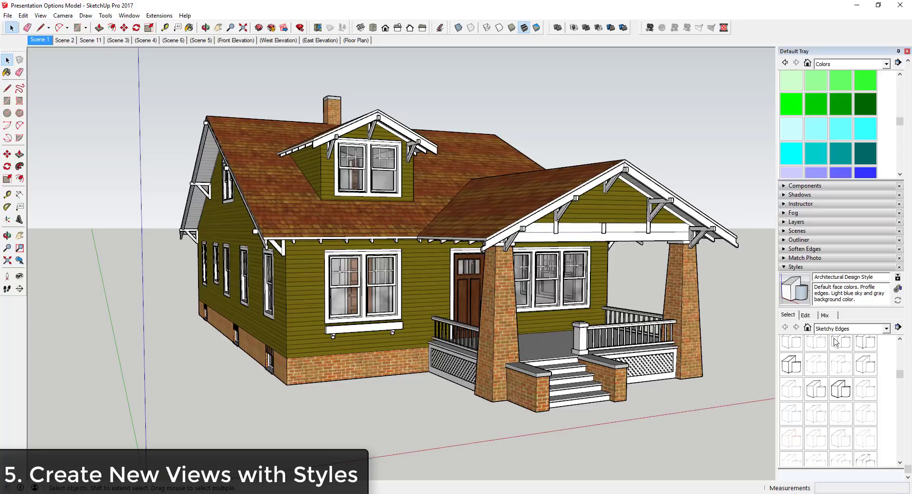
click(859, 328)
click(850, 359)
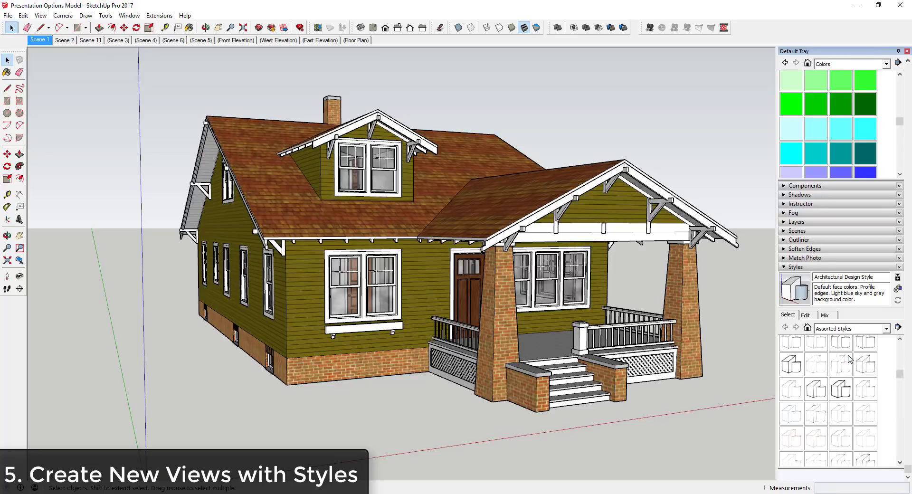
click(811, 351)
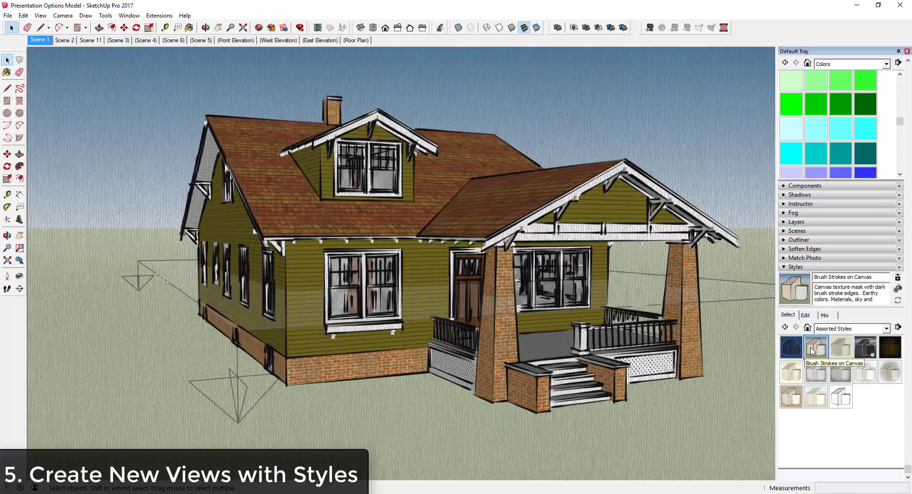
middle_drag(605, 326, 697, 321)
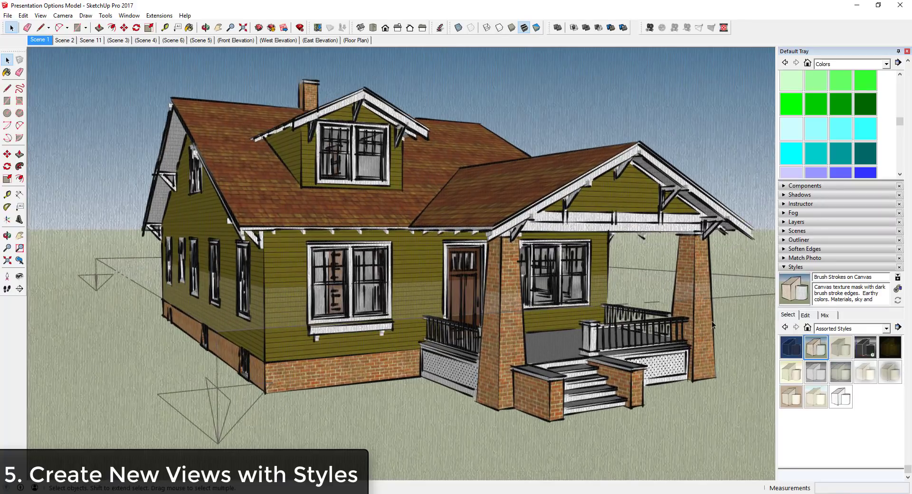
Turn off Section Planes in the modeling settings of the Brush Strokes on Canvas style.
click(808, 315)
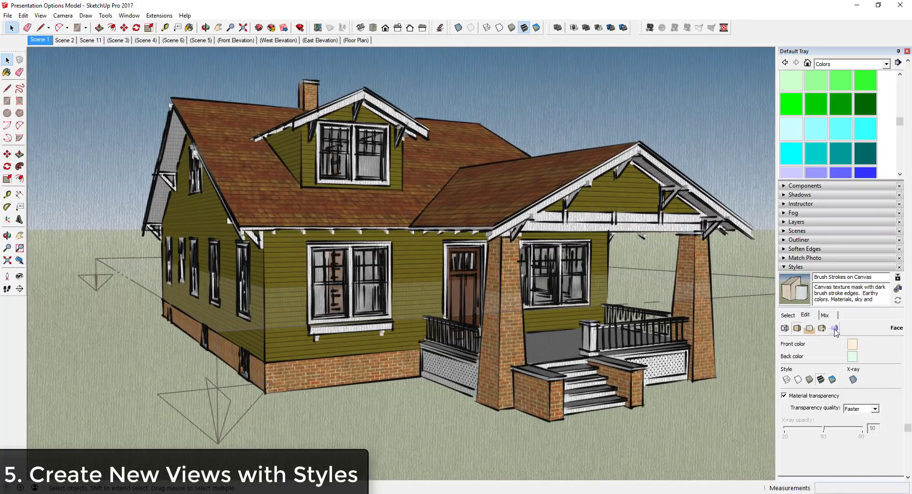
click(834, 328)
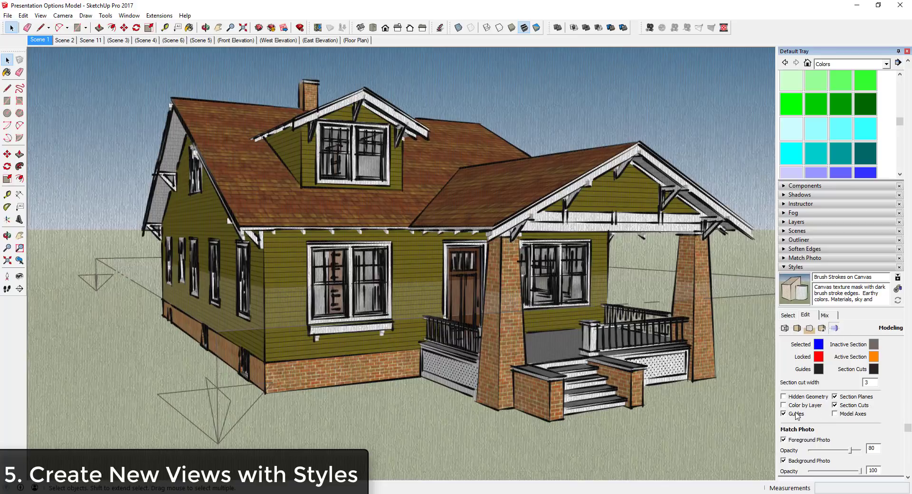
click(835, 397)
middle_drag(553, 309, 528, 307)
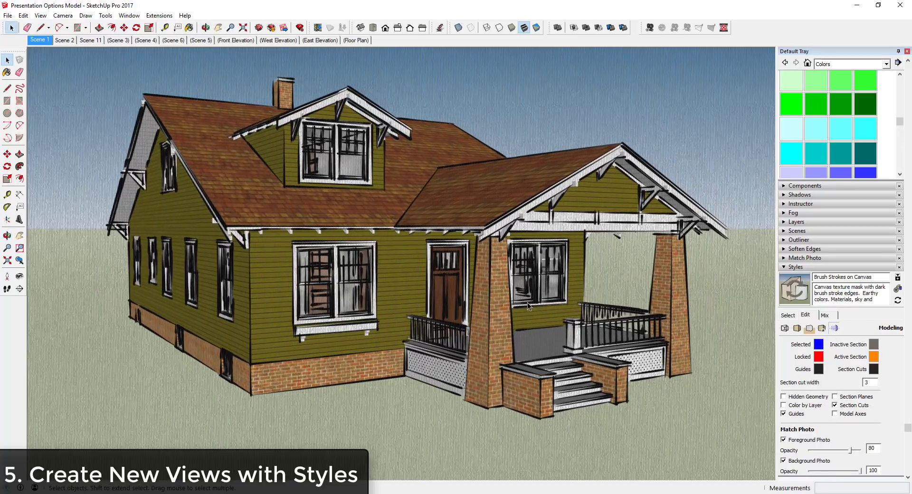
Try the Chipboard with fine marker and Pencil on Tracing Paper styles from Assorted Styles on the house.
click(788, 316)
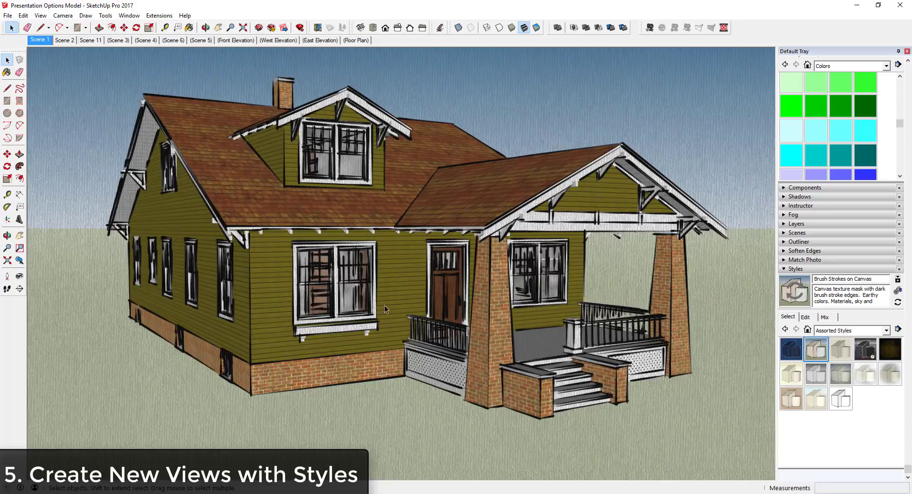
scroll(444, 291, up, 2)
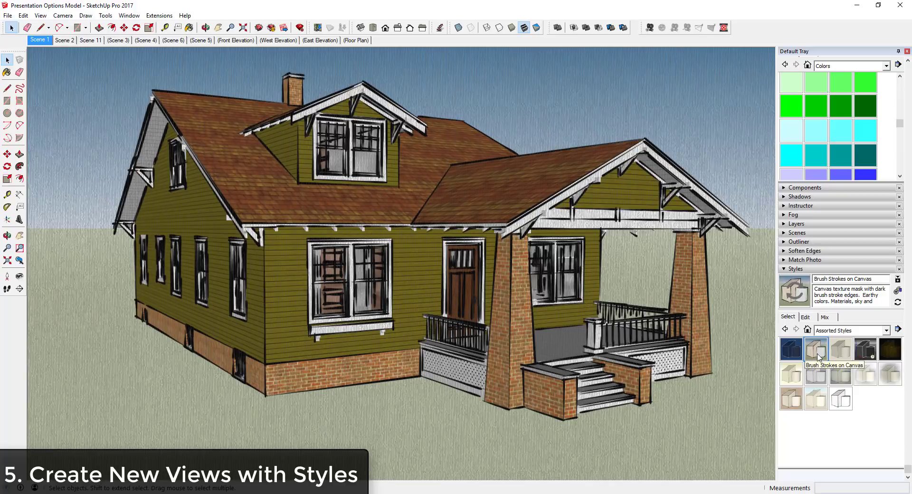
click(844, 353)
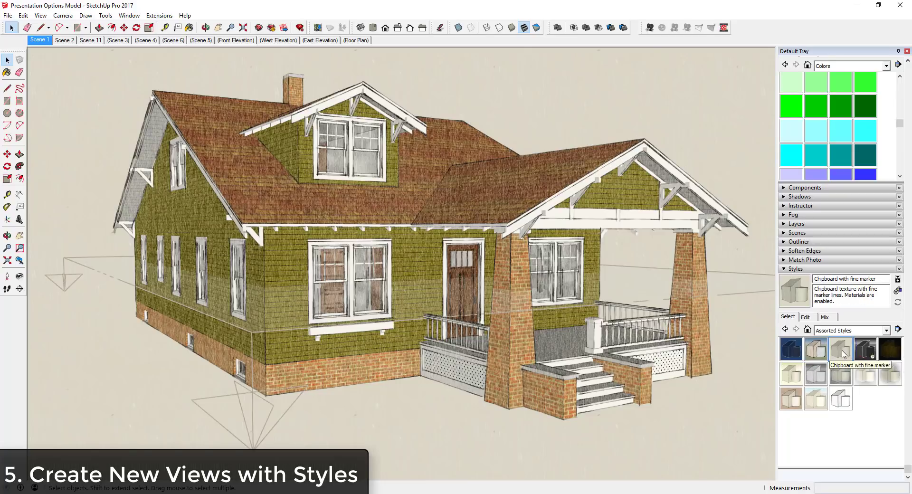
click(791, 374)
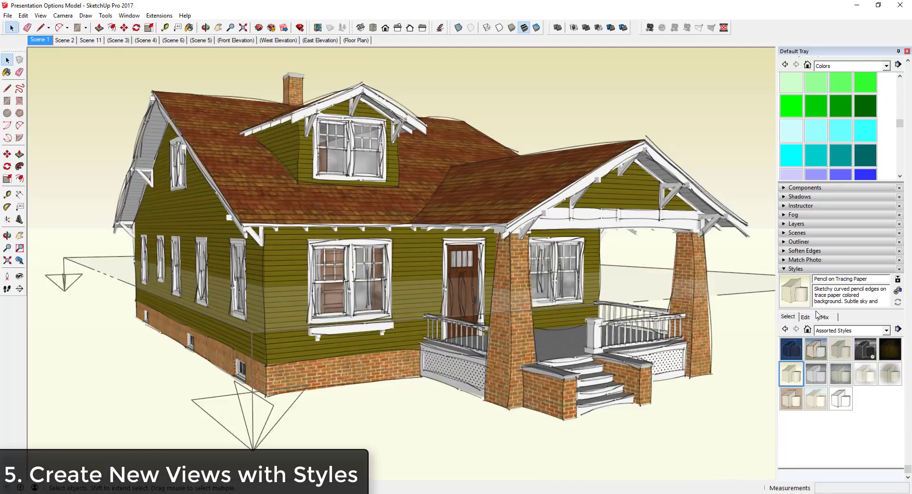
From the Straight Lines collection, compare the 02pix and 10pix styles and apply Straight Lines 01pix to the model.
click(841, 331)
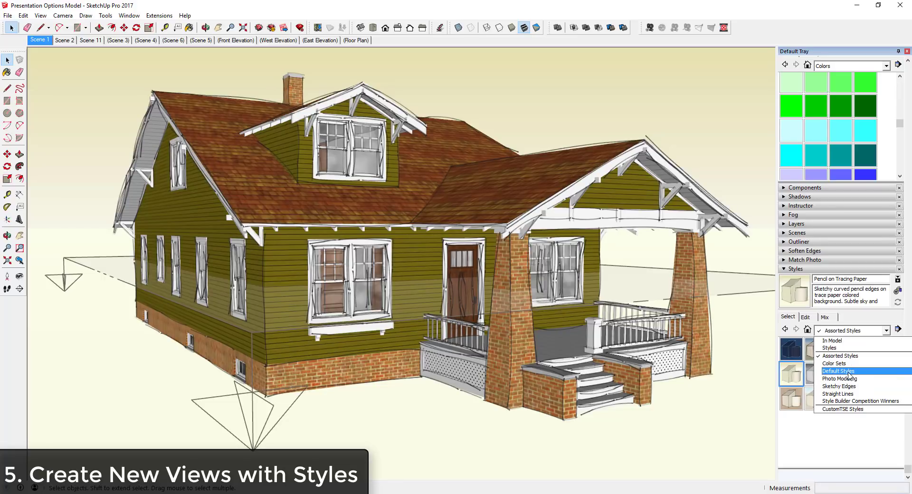
click(849, 394)
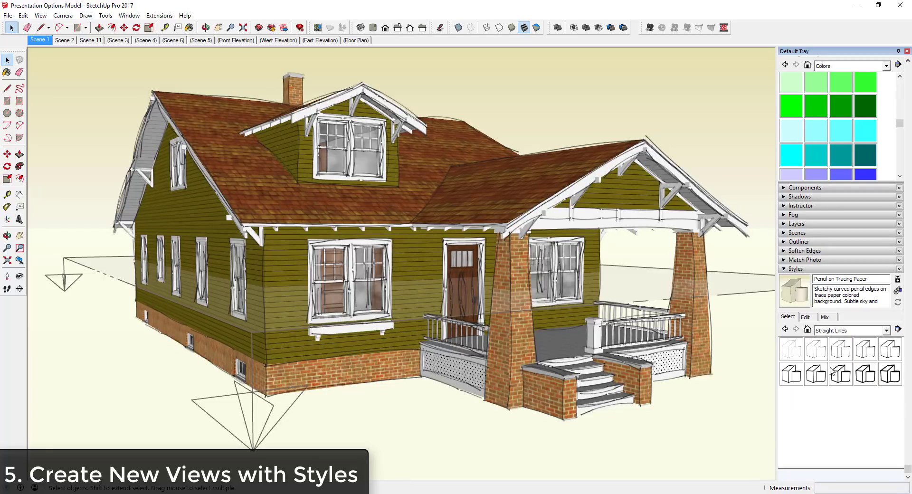
click(820, 350)
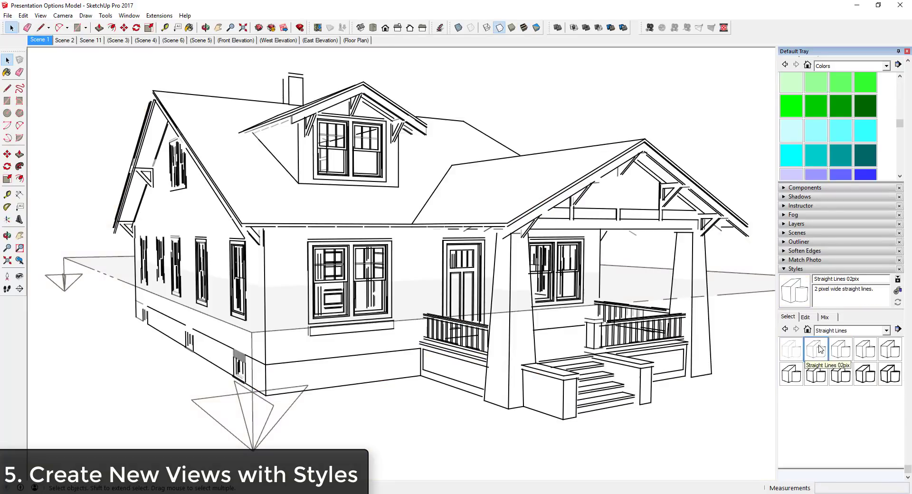
click(795, 351)
click(888, 377)
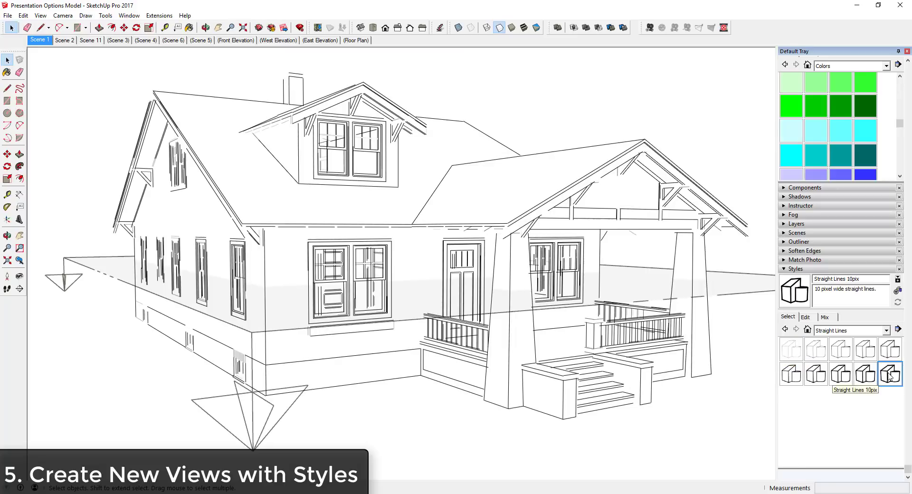
click(797, 352)
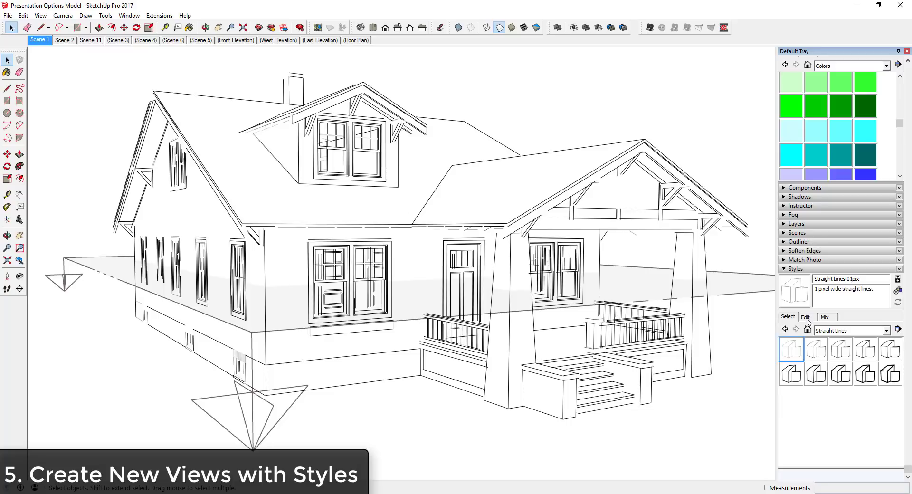
Apply the PSO Cursive style from the Assorted Styles collection to the house model.
click(833, 331)
click(840, 356)
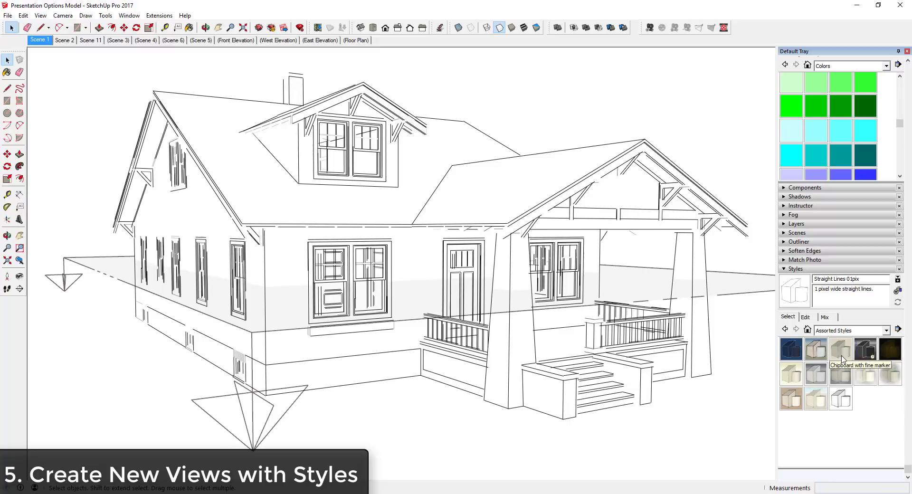
click(846, 330)
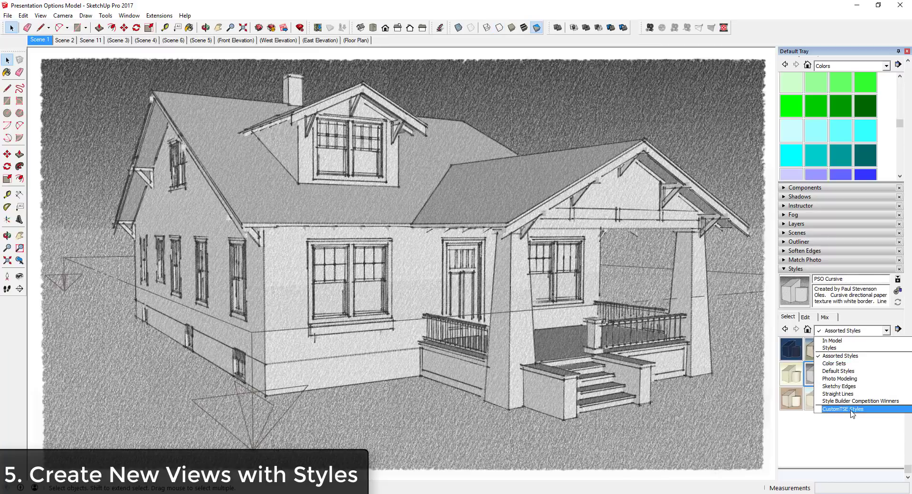
click(643, 373)
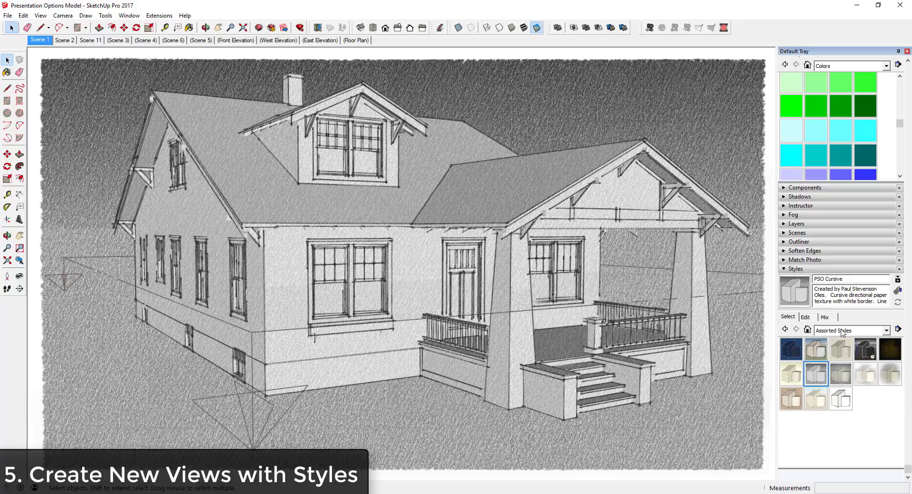
Edit the face settings of the PSO Cursive style, comparing monochrome with textured shading and keeping shaded with textures.
click(808, 317)
click(809, 329)
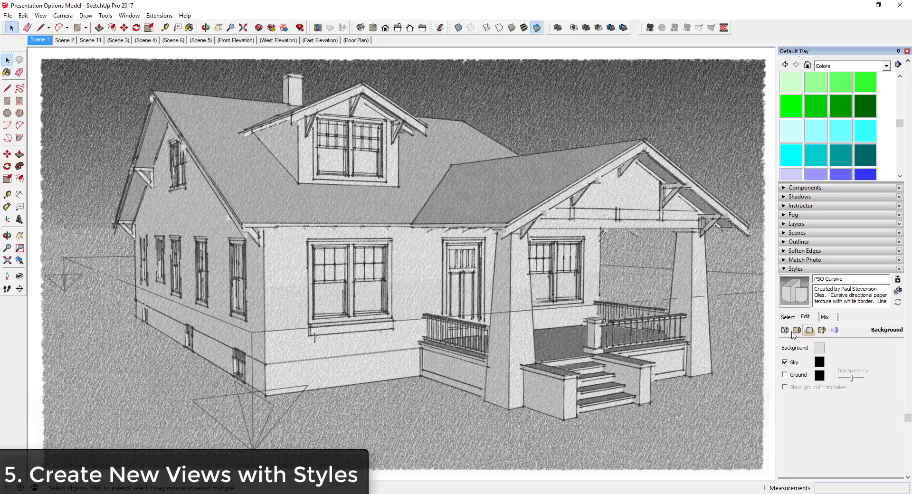
click(798, 329)
click(821, 384)
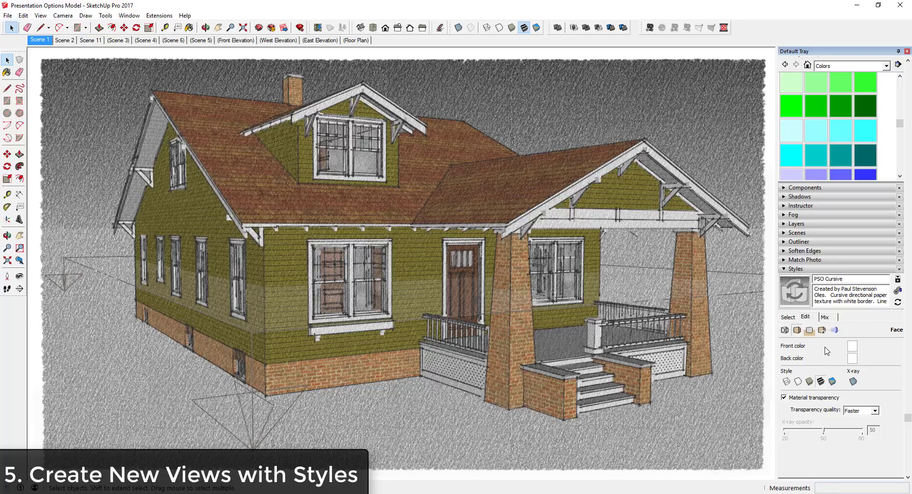
click(832, 381)
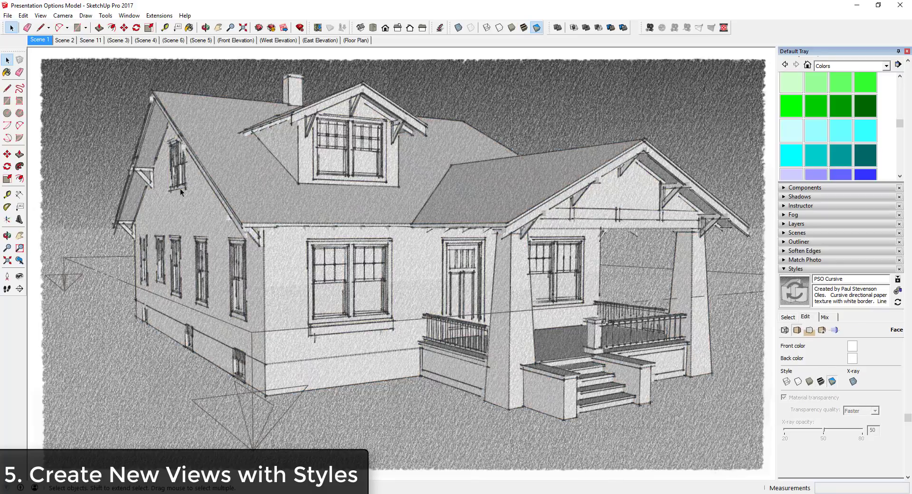
click(820, 383)
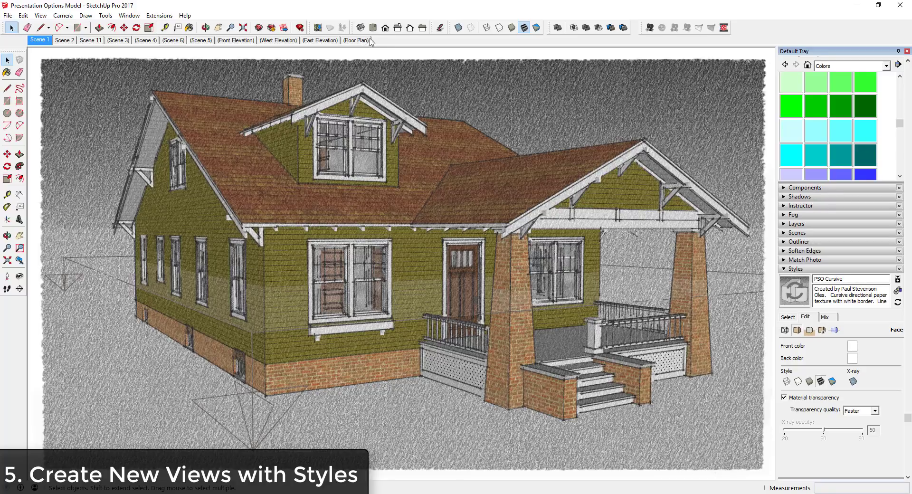
Add a new scene from the styled view named Pencil Drawing and exclude it from the animation.
right_click(39, 41)
click(61, 72)
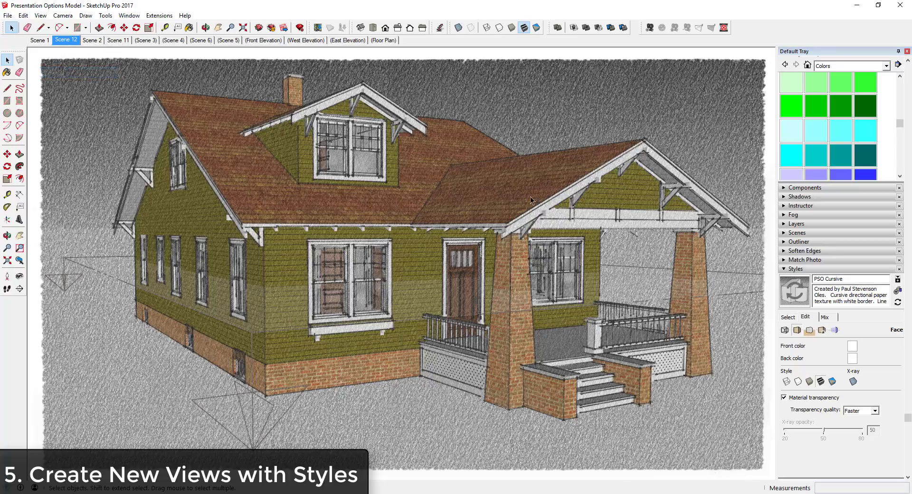
click(784, 269)
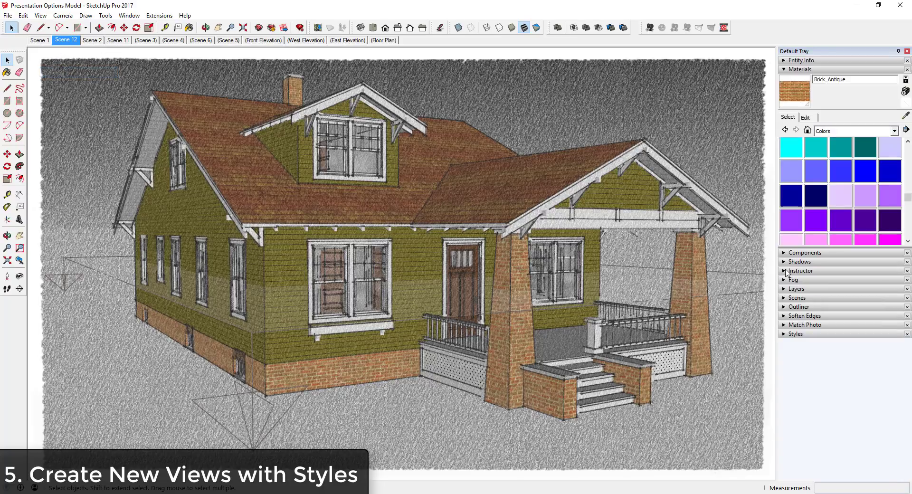
click(785, 298)
triple_click(837, 390)
text(Pencil D)
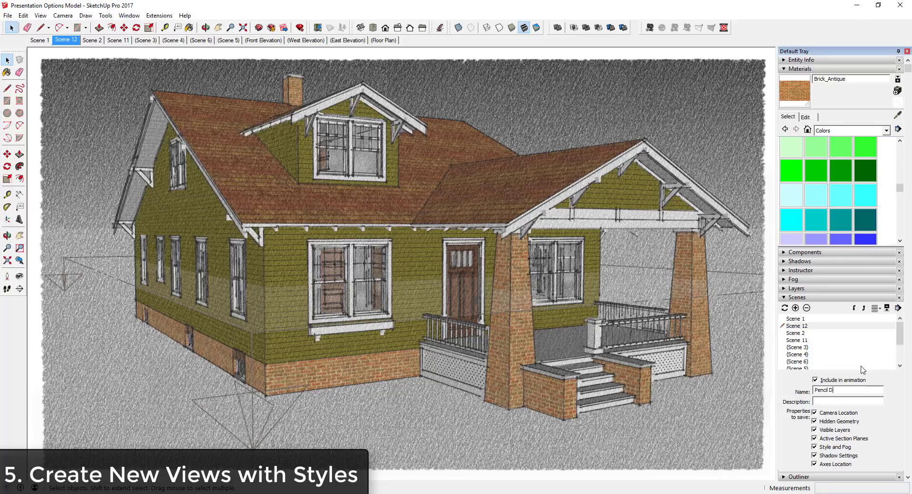
text(rawing)
key(Return)
click(834, 381)
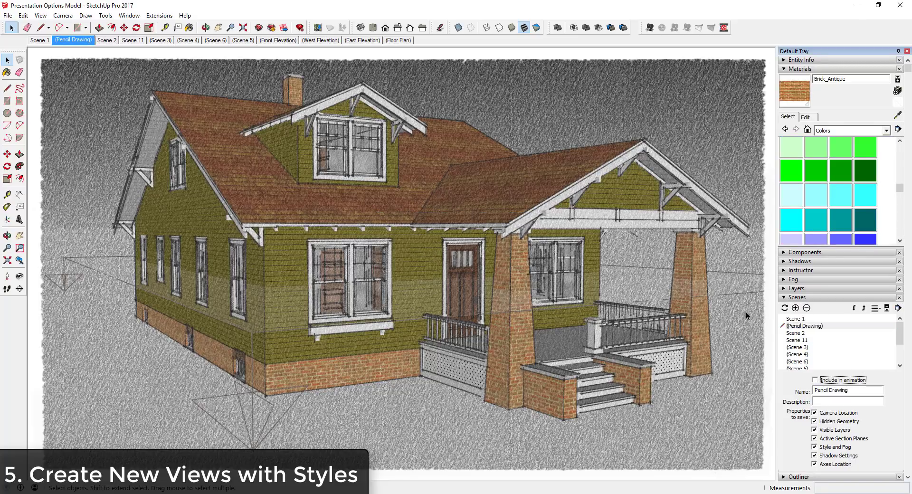
Move the Pencil Drawing scene below Scene 11 in the scene order and compare it with Scene 1.
click(806, 327)
click(854, 308)
click(855, 308)
double_click(796, 319)
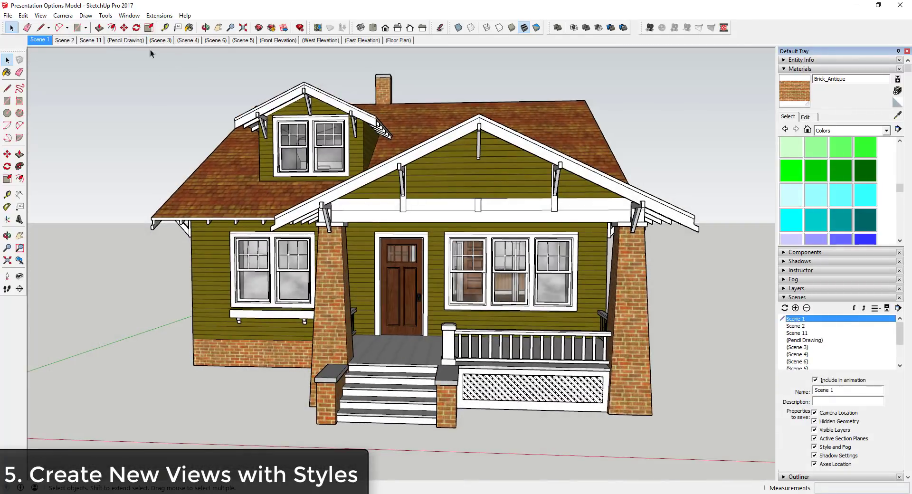
click(125, 40)
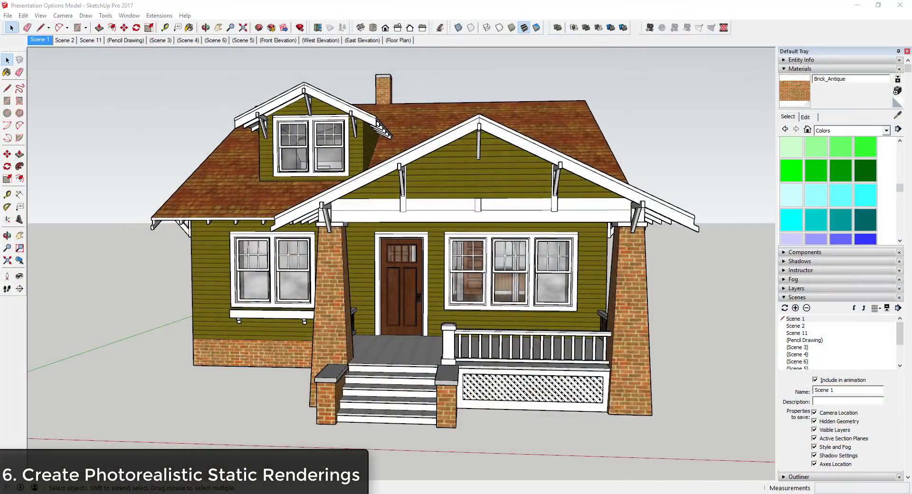
Switch to Windows Photo Viewer to view the wine glass, orange car and furniture renderings, closing each image after viewing.
key(alt+Tab)
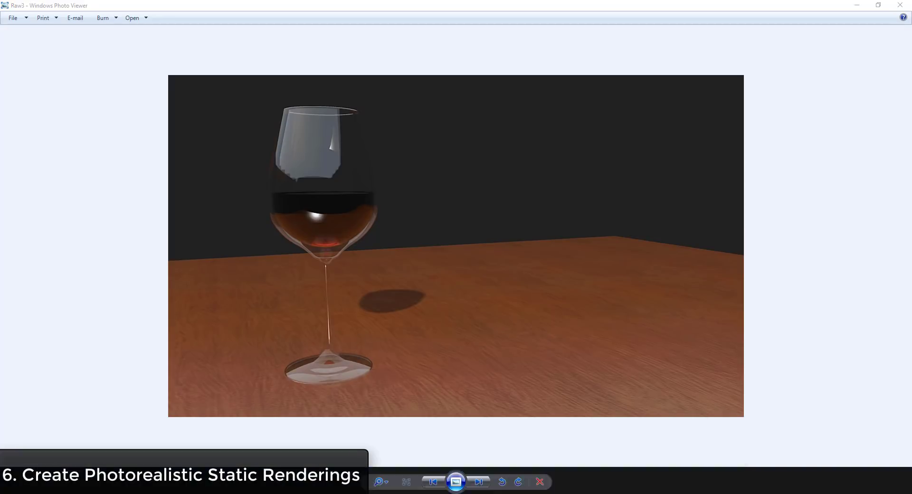
key(alt+Tab)
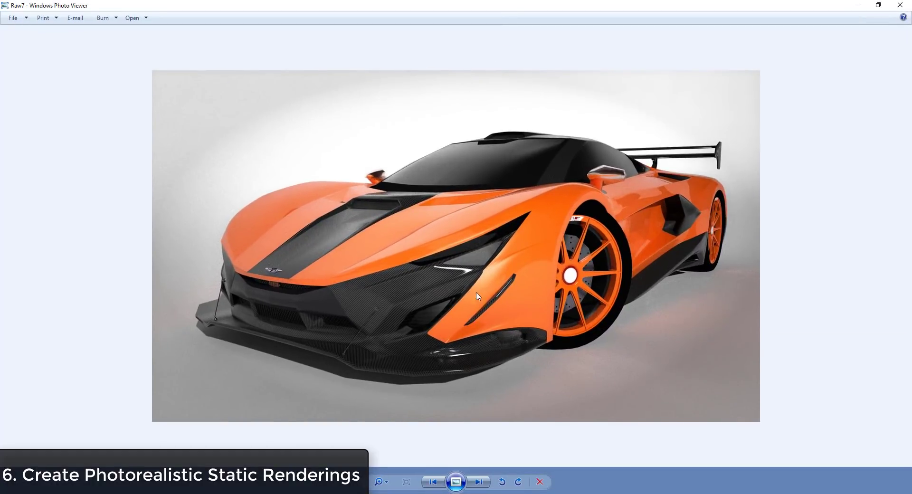
click(548, 484)
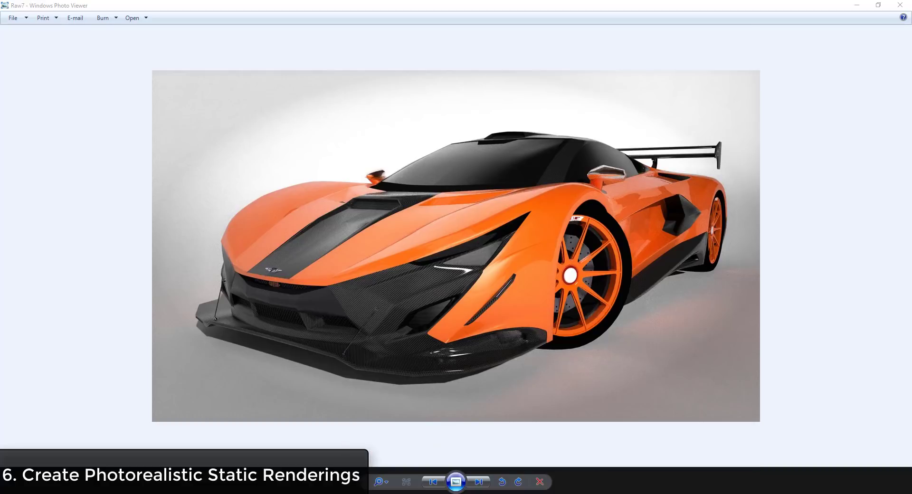
key(alt+Tab)
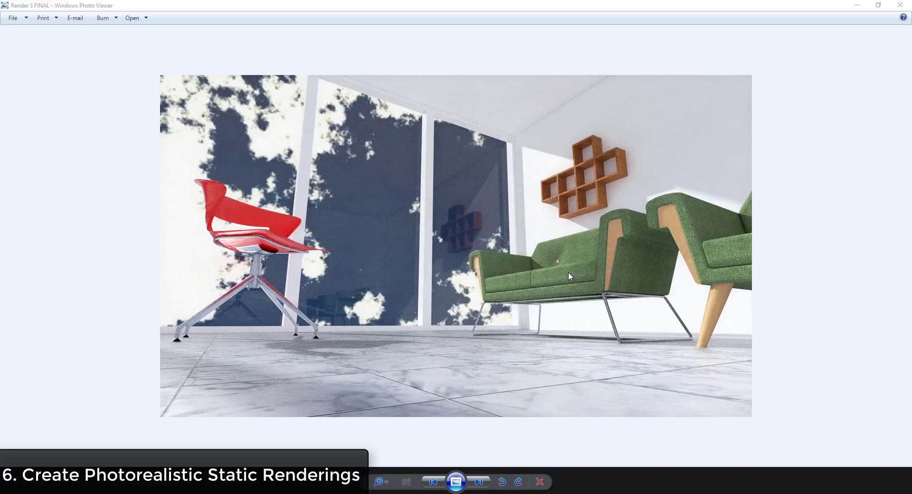
click(898, 5)
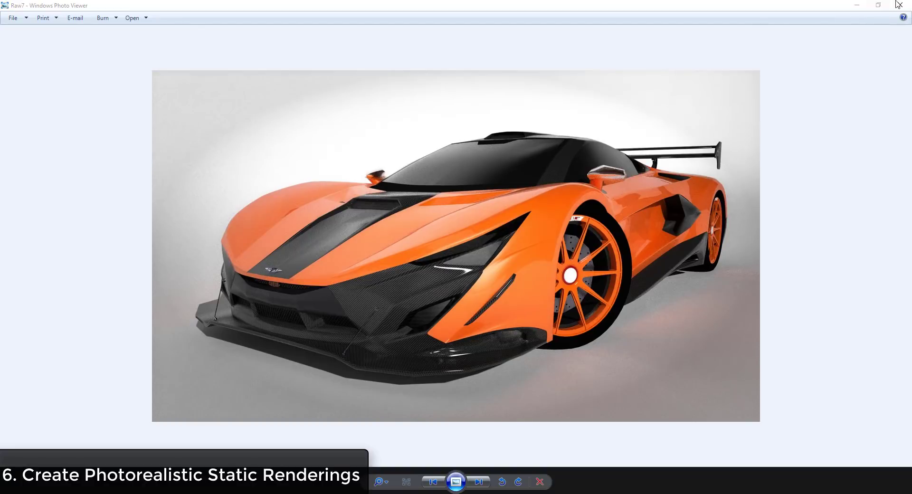
click(900, 5)
click(900, 6)
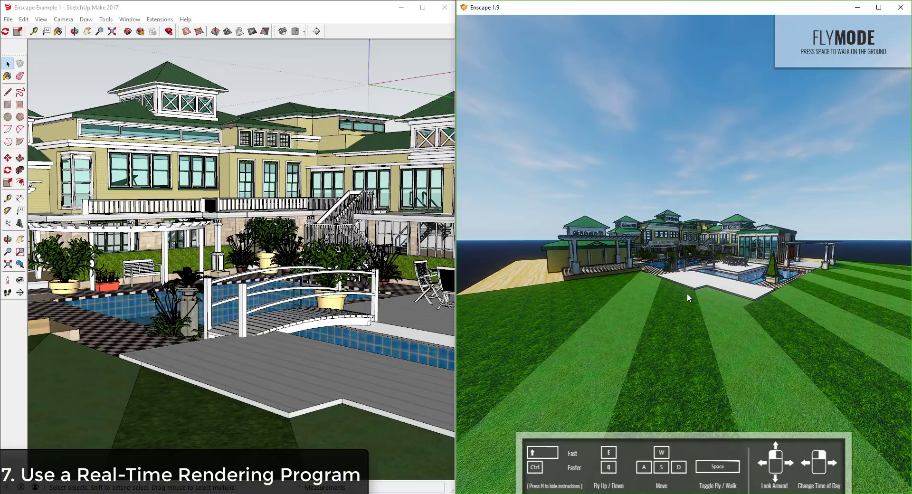
Fly through the Enscape view of the house from the lawn past the footbridge to the pool.
key(w)
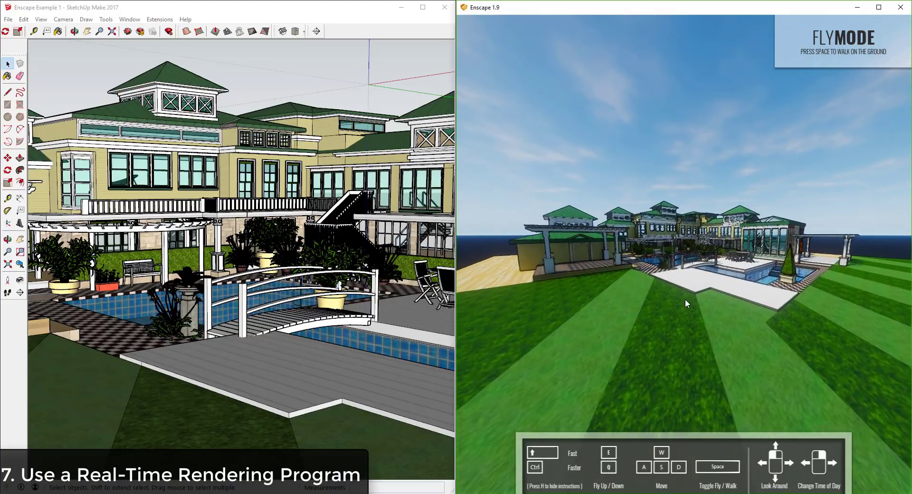
key(w)
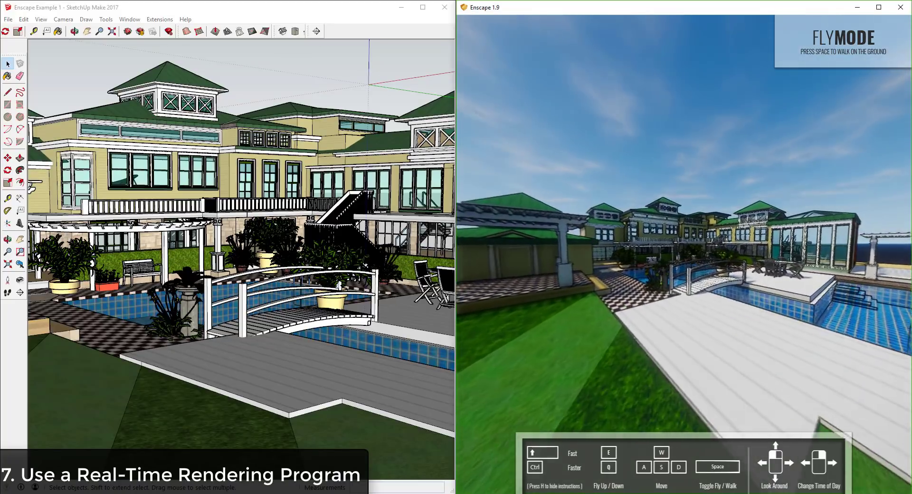
key(w)
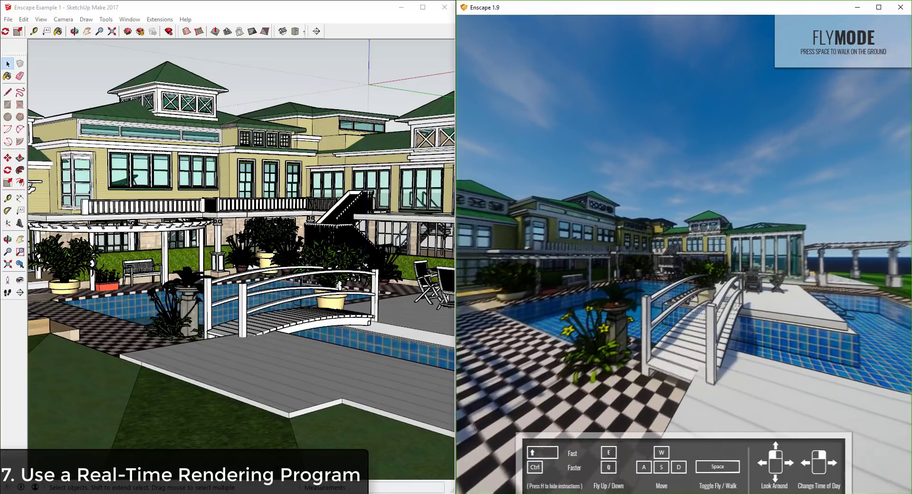
key(w)
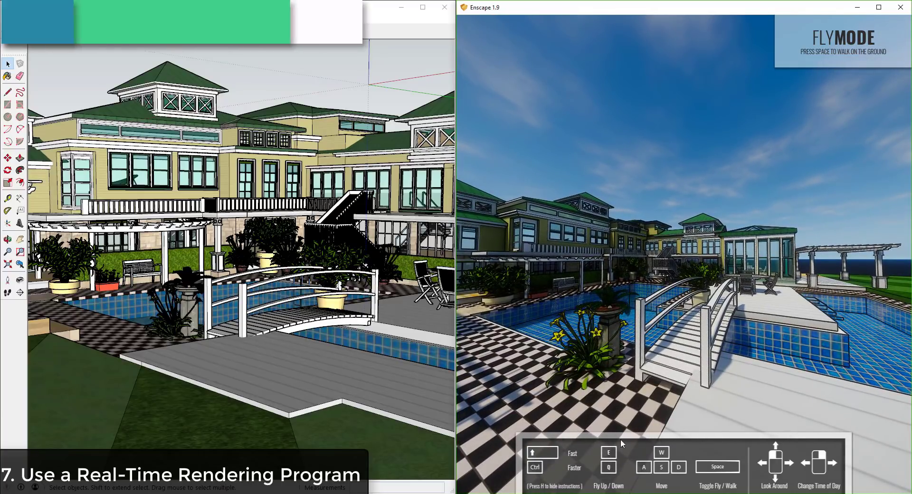
key(w)
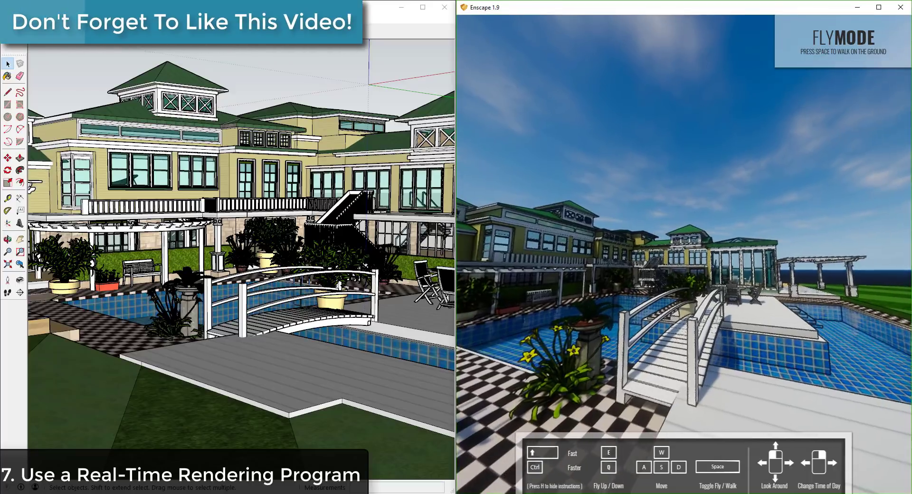
key(w)
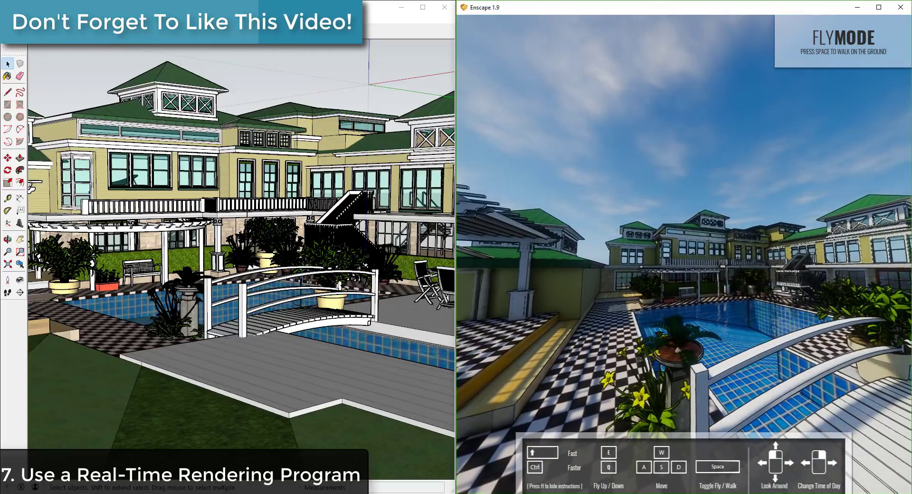
key(w)
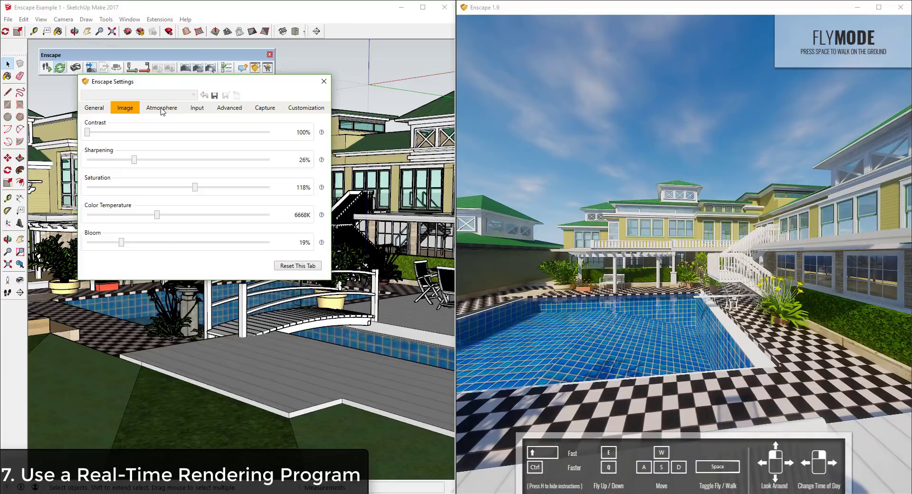
In the Enscape atmosphere settings, set the fog atmosphere to 14% and raise the cloud density.
click(162, 108)
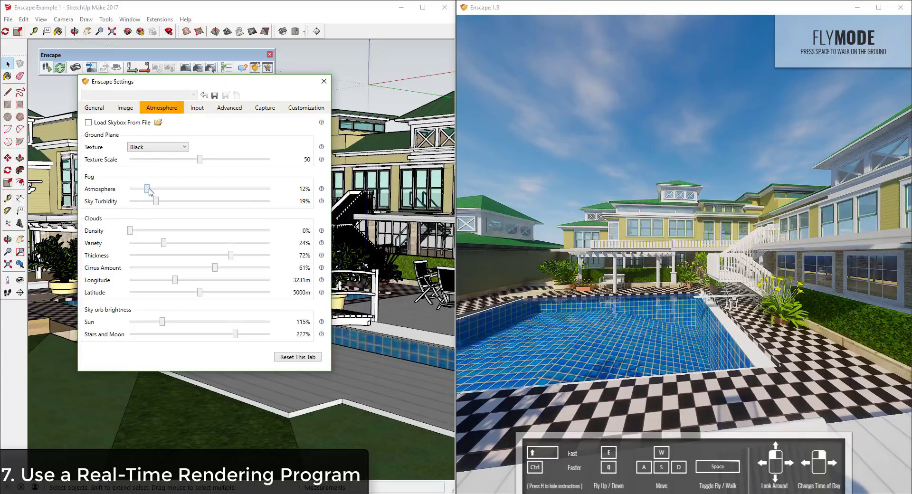
mouse_move(147, 189)
mouse_down()
mouse_move(206, 190)
mouse_move(150, 189)
mouse_up()
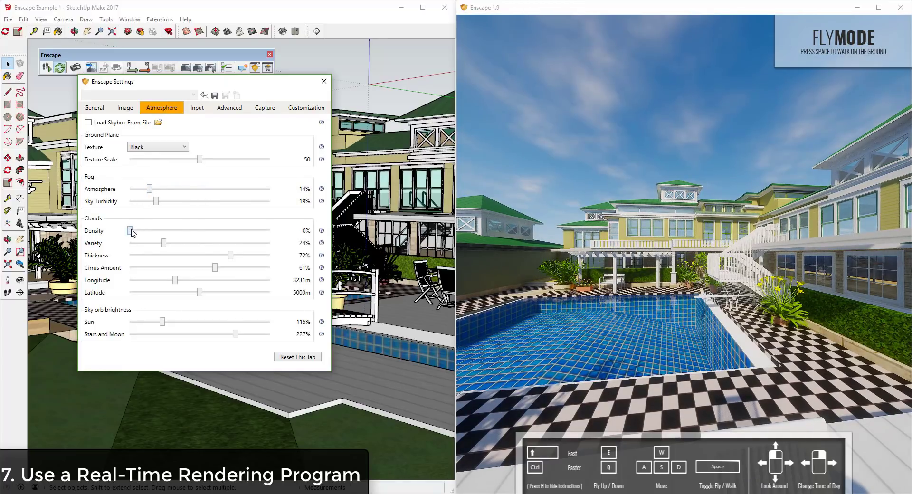
drag(133, 233, 246, 233)
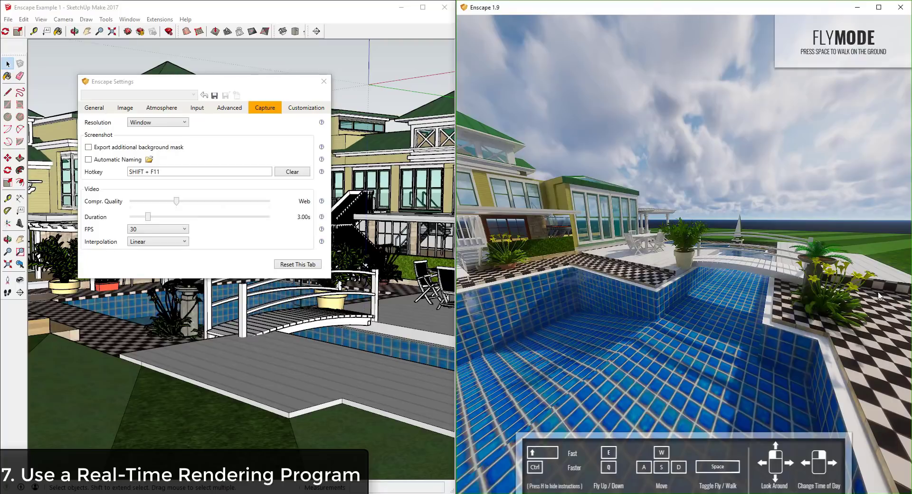
Fly and look around the pool in the Enscape view to examine the house under the cloudy sky.
key(w)
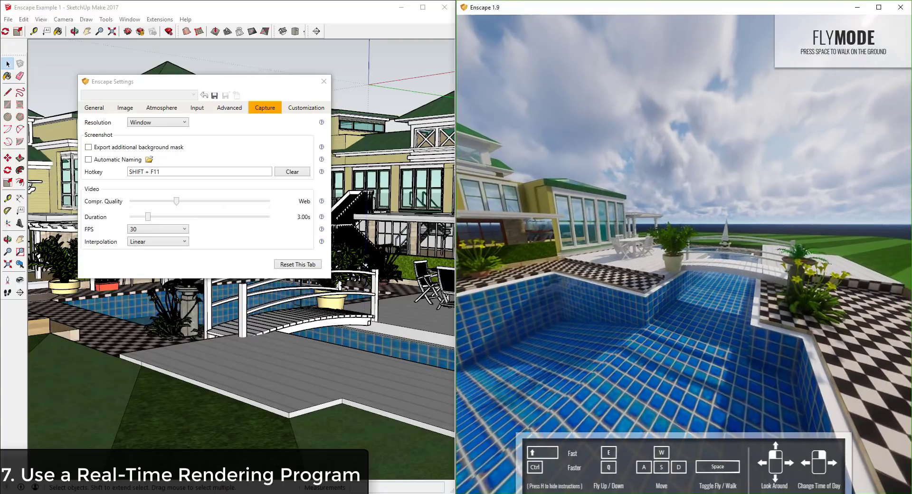
mouse_move(746, 309)
mouse_down()
mouse_move(719, 307)
mouse_move(731, 316)
mouse_move(723, 331)
mouse_move(637, 319)
mouse_up()
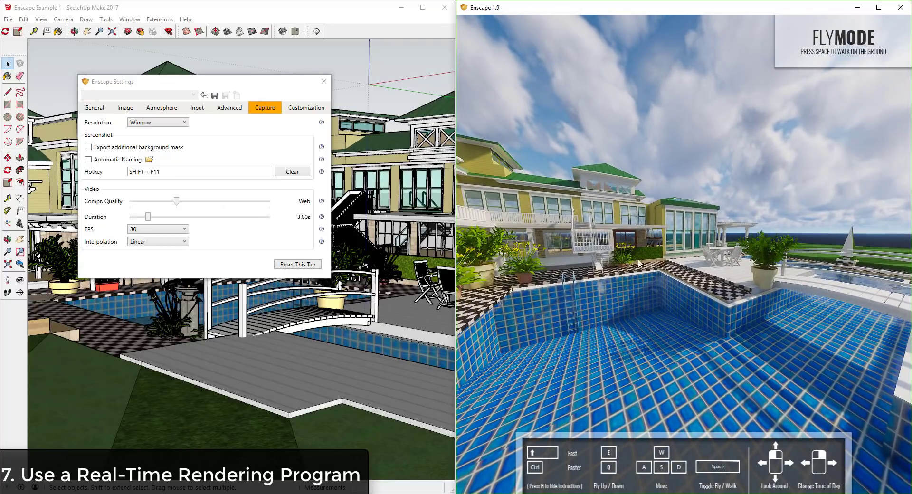
key(w)
mouse_move(771, 256)
mouse_down()
mouse_move(708, 258)
mouse_move(620, 330)
mouse_up()
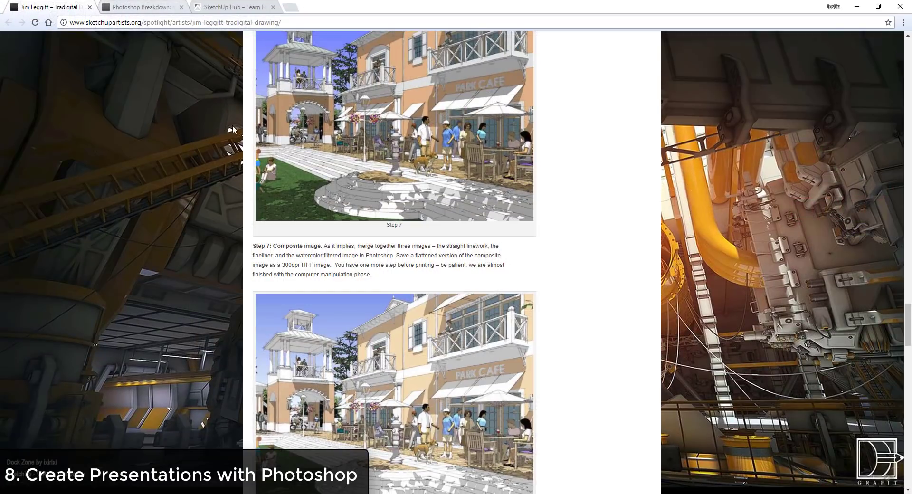
Review the Tradigital Drawing article on sketchupartists.org from the Photoshop compositing steps back up to its introduction.
scroll(233, 129, up, 20)
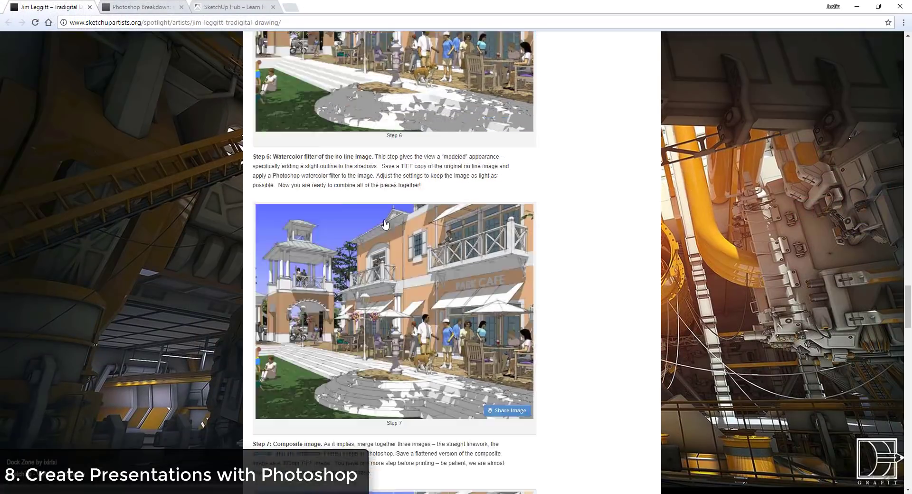
scroll(401, 213, up, 20)
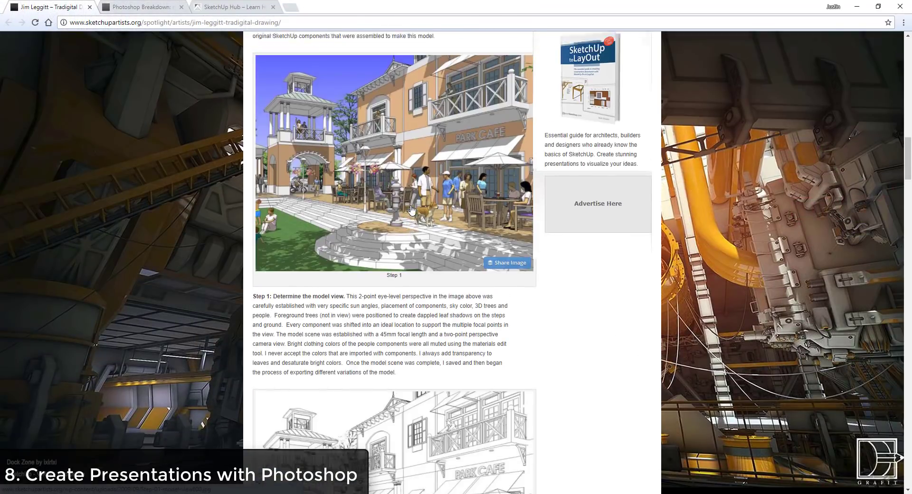
scroll(406, 209, up, 3)
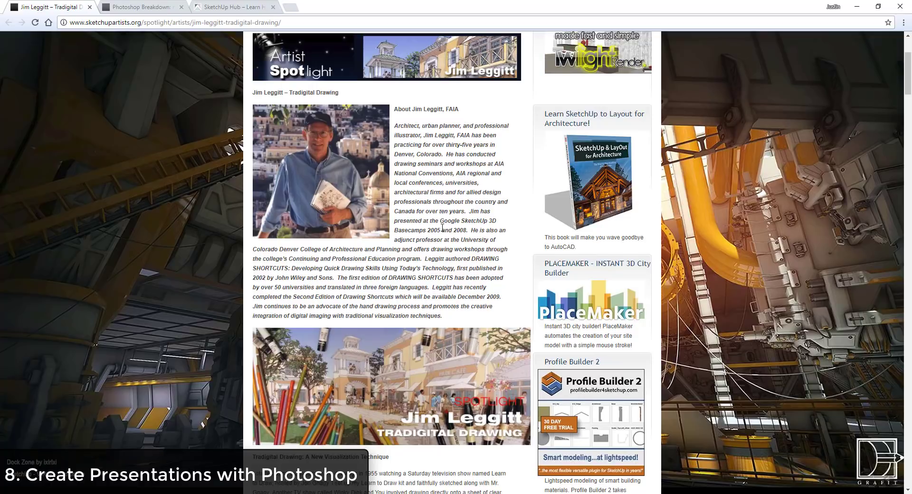
Read the Tradigital Drawing article's introduction and its four drawing options, down to the start of the step-by-step example.
scroll(443, 227, down, 1)
scroll(434, 210, down, 1)
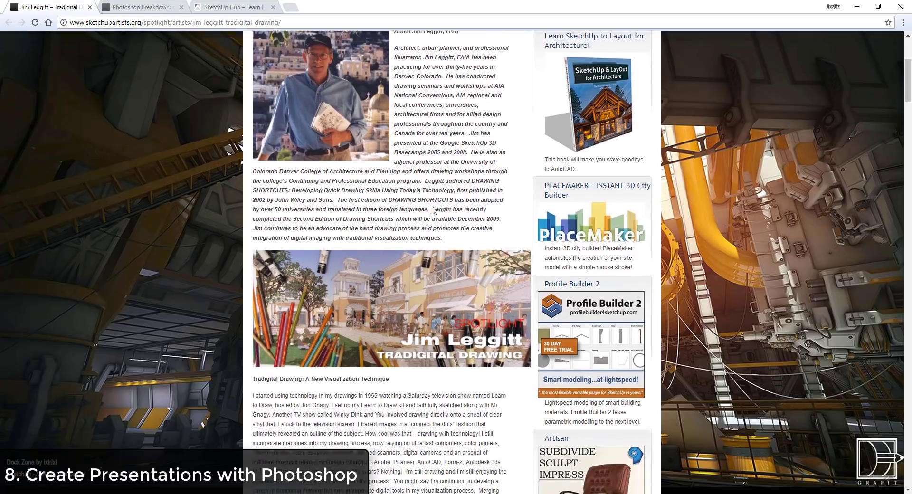
scroll(434, 210, down, 7)
scroll(434, 210, down, 3)
scroll(433, 210, up, 3)
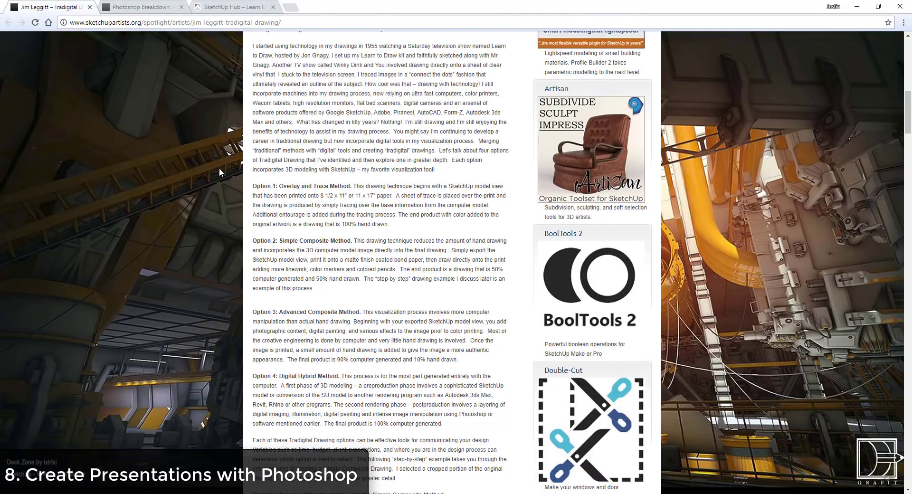
scroll(394, 217, down, 11)
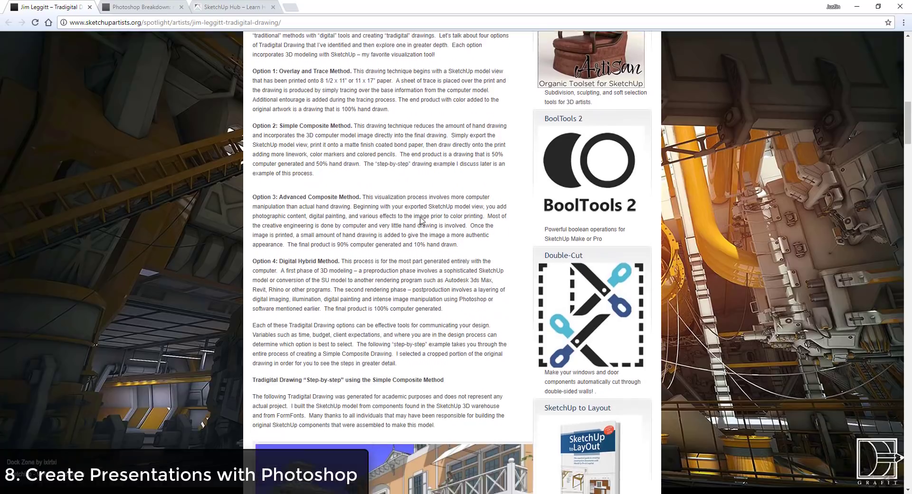
scroll(430, 133, up, 1)
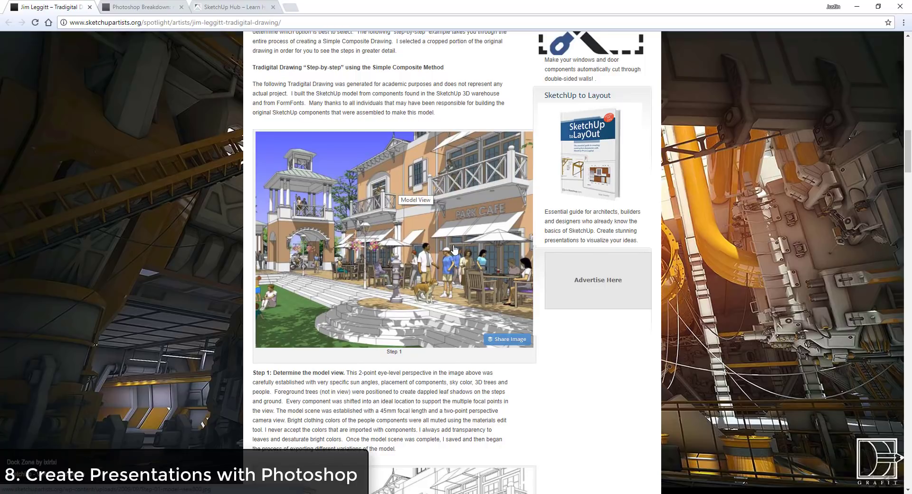
Examine the article's ten step images, from the model view and linework exports through the Photoshop composite to the final hand-drawn color image.
scroll(454, 251, down, 6)
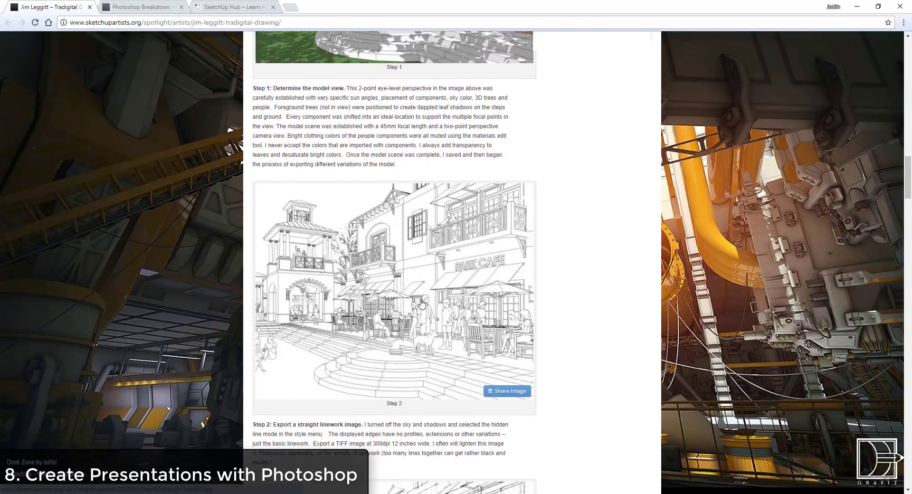
scroll(430, 290, down, 6)
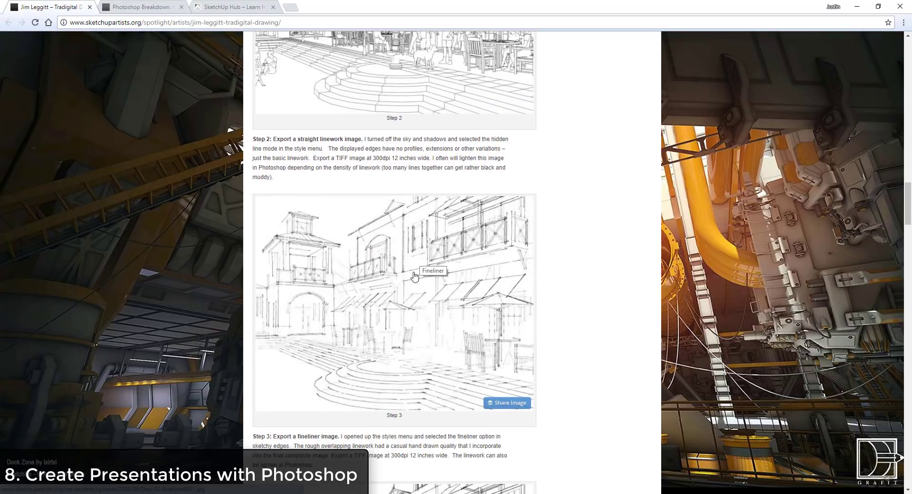
scroll(412, 278, down, 2)
scroll(412, 278, down, 5)
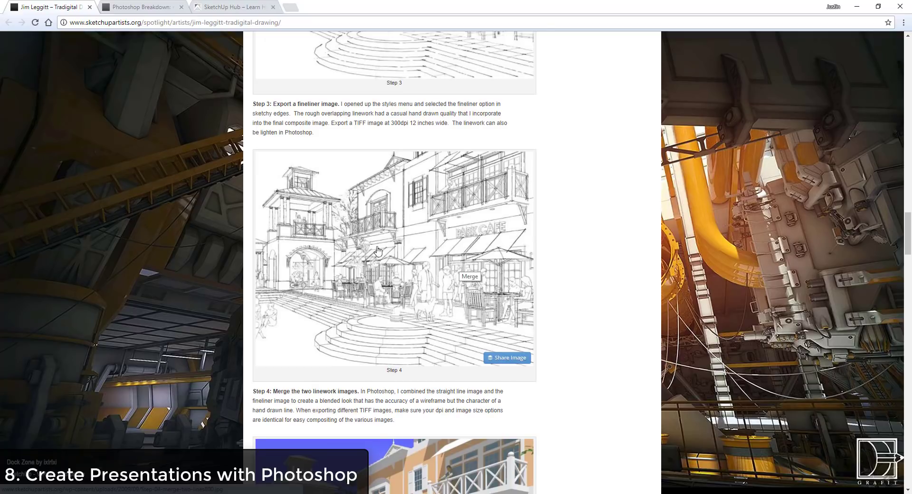
scroll(368, 241, down, 6)
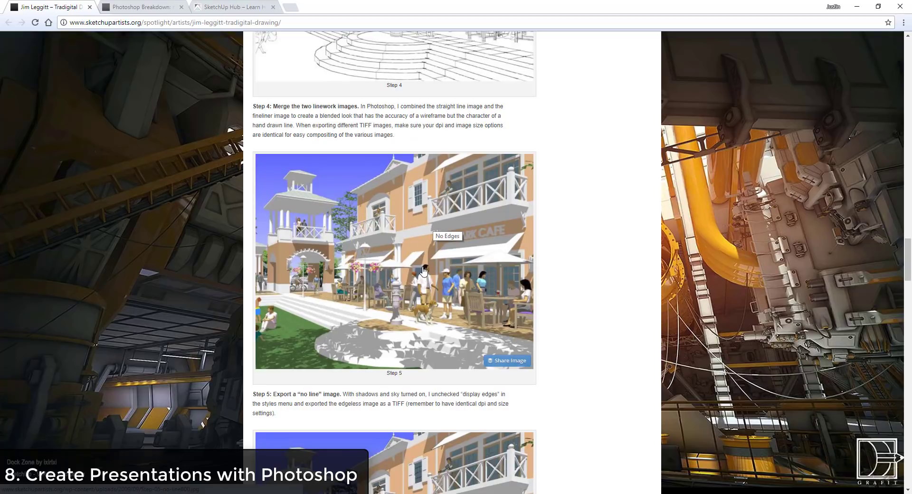
scroll(439, 279, down, 5)
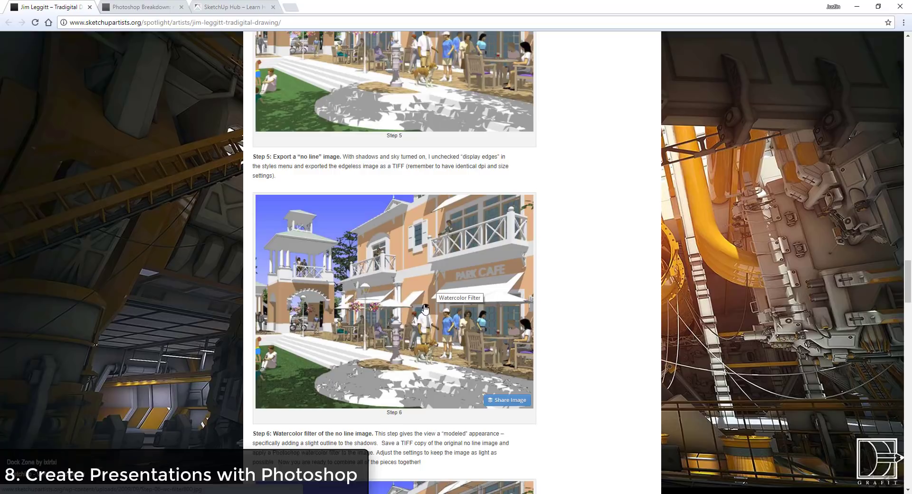
scroll(419, 309, down, 2)
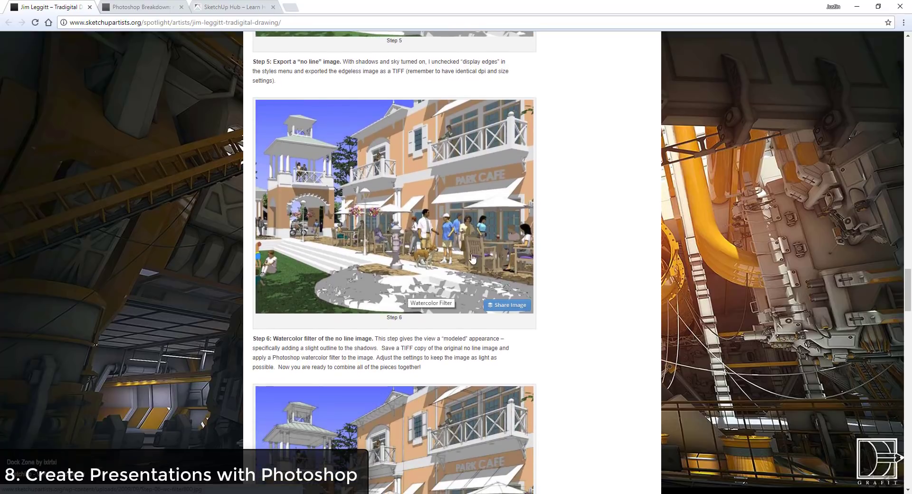
scroll(441, 275, down, 5)
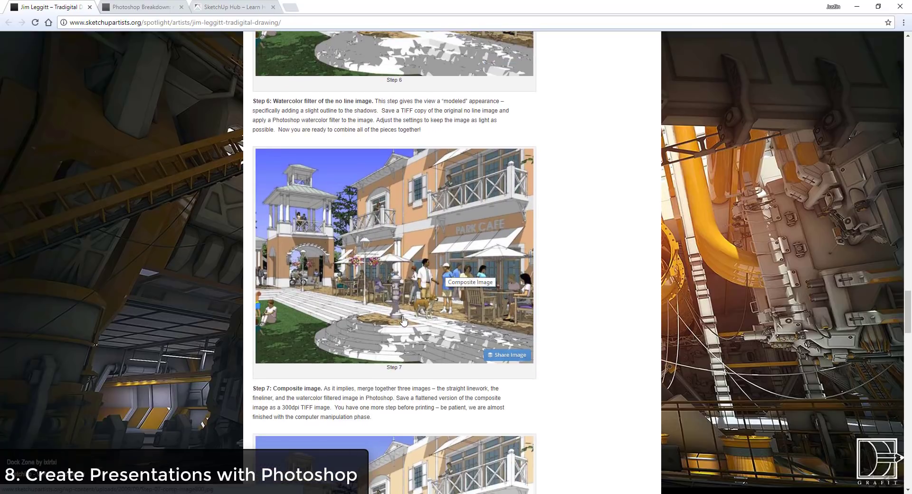
scroll(441, 285, down, 6)
scroll(435, 322, down, 14)
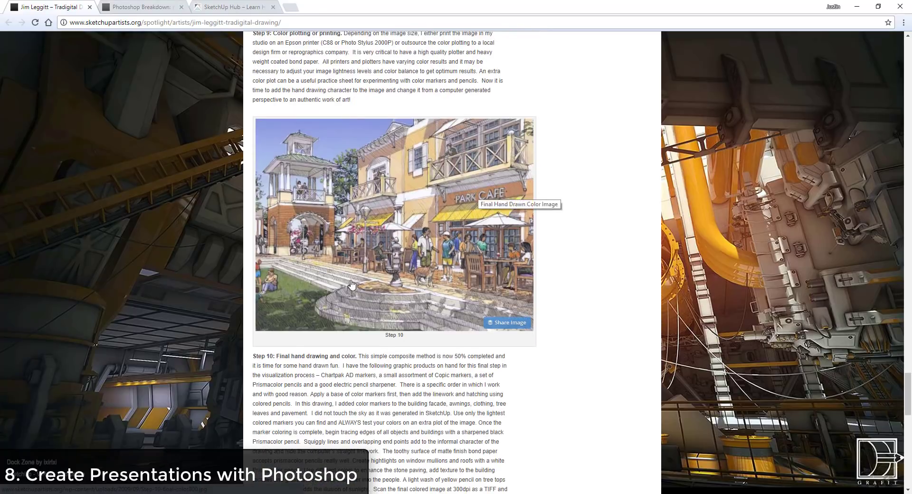
scroll(463, 192, down, 5)
scroll(459, 248, up, 7)
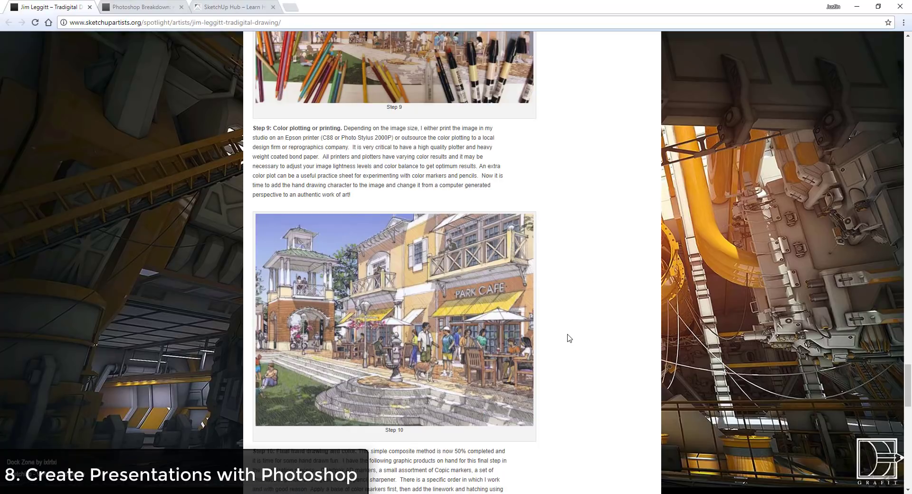
Switch to the Photoshop Breakdown: modern office building article and examine its introduction and the project's before-and-after image.
click(127, 7)
scroll(418, 356, up, 20)
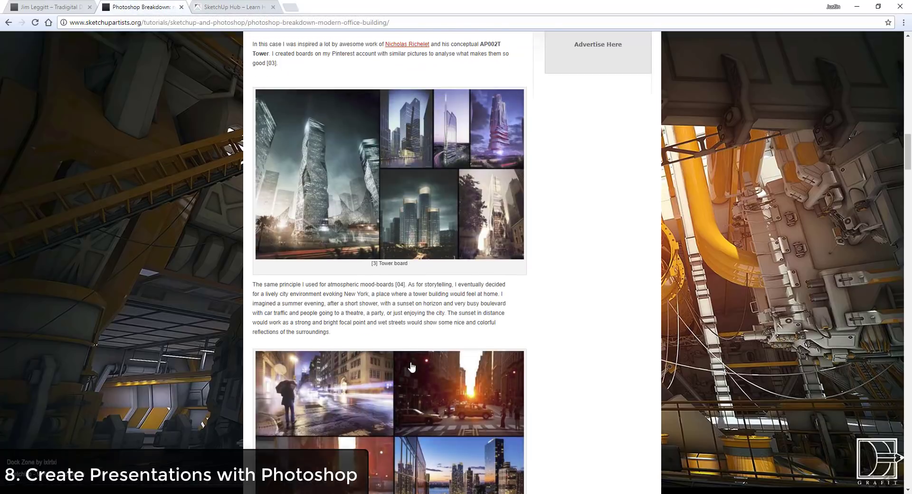
scroll(396, 311, up, 5)
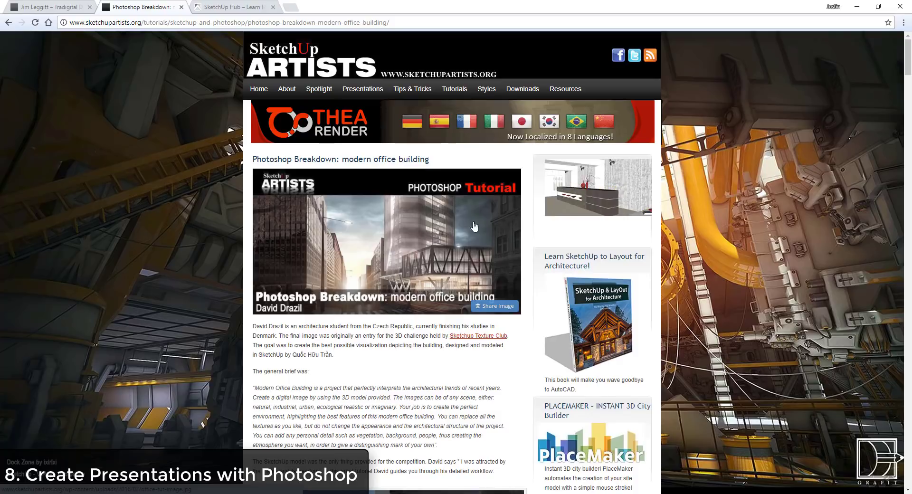
scroll(374, 241, down, 1)
scroll(403, 250, down, 3)
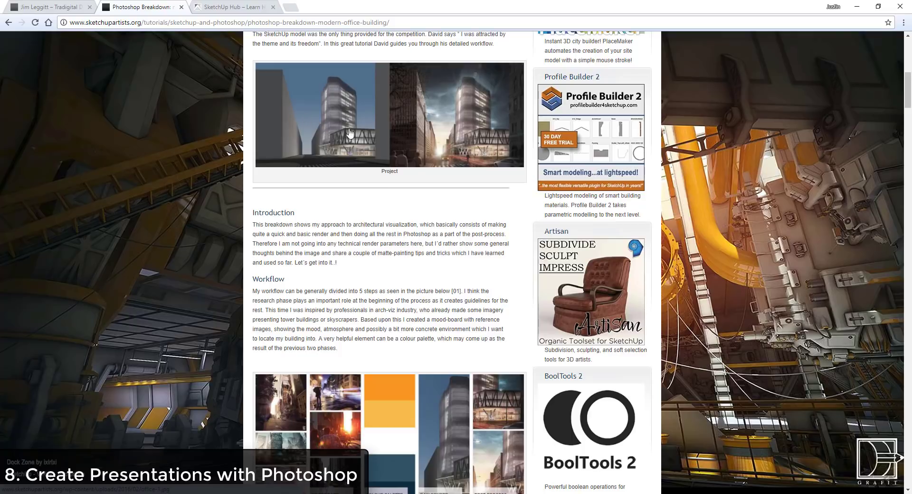
scroll(350, 134, up, 5)
scroll(338, 223, down, 5)
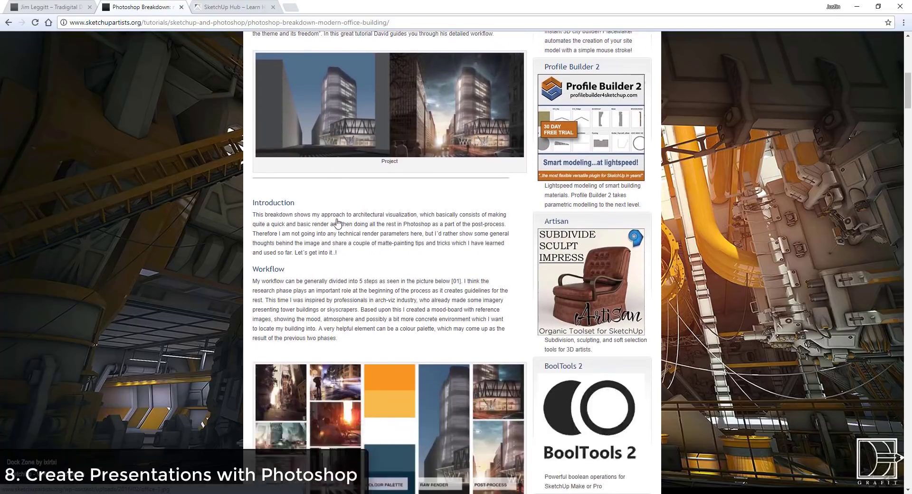
Review the office building breakdown from its mood boards and composition through the Photoshop post-process stages to the final image.
scroll(337, 223, down, 15)
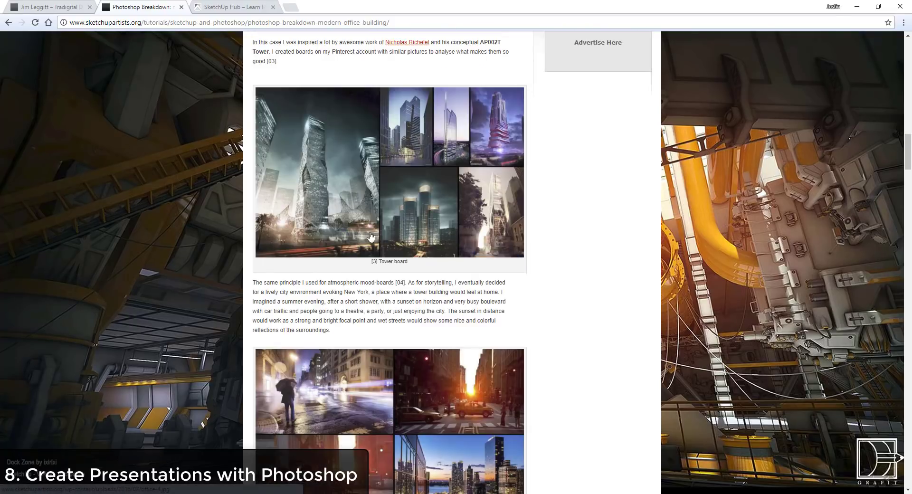
scroll(358, 247, down, 12)
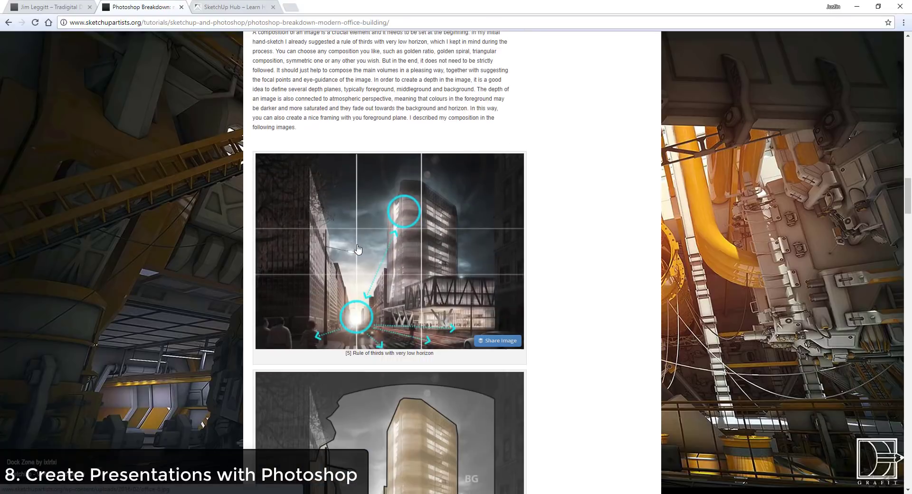
scroll(358, 247, down, 10)
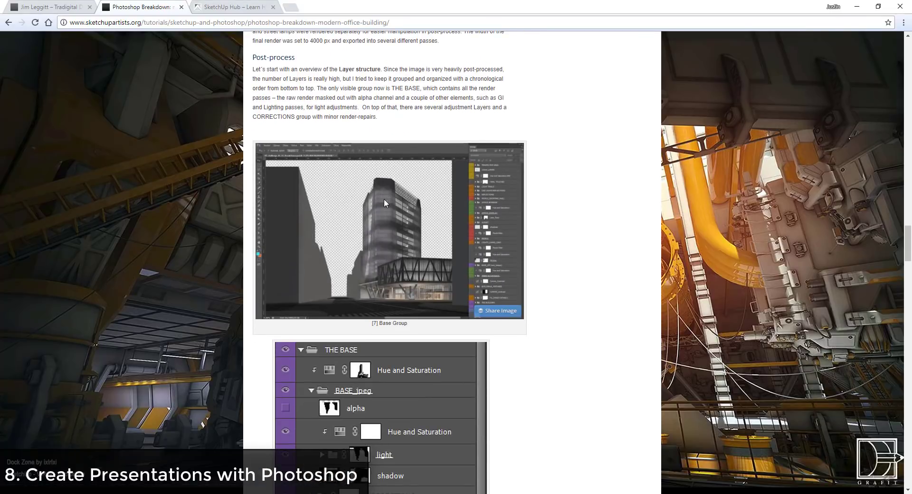
scroll(384, 242, down, 7)
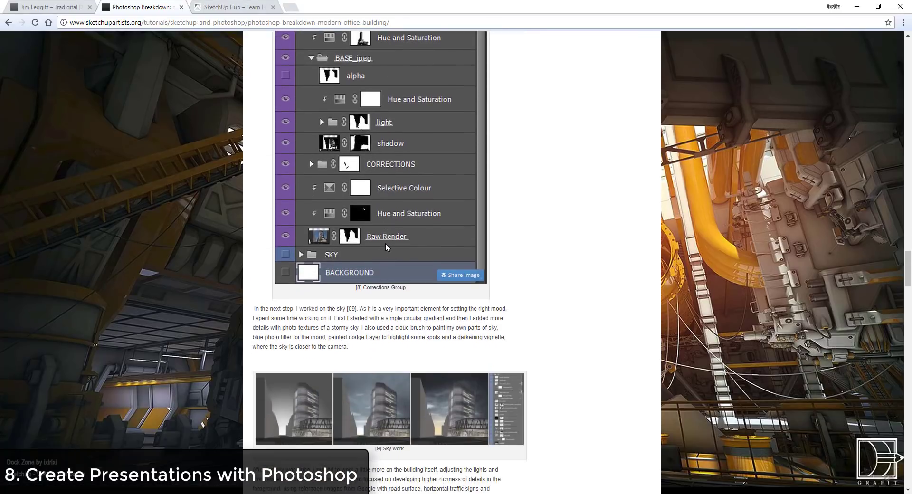
scroll(385, 243, down, 12)
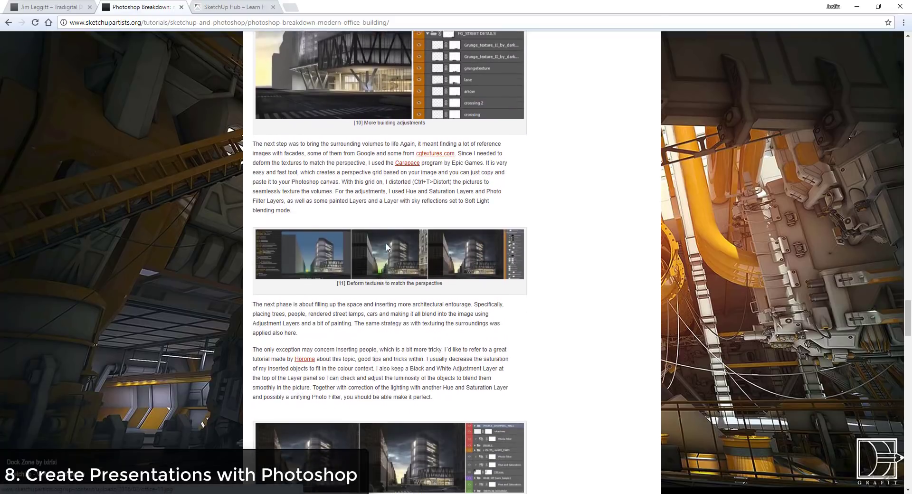
scroll(386, 246, down, 1)
scroll(392, 243, down, 3)
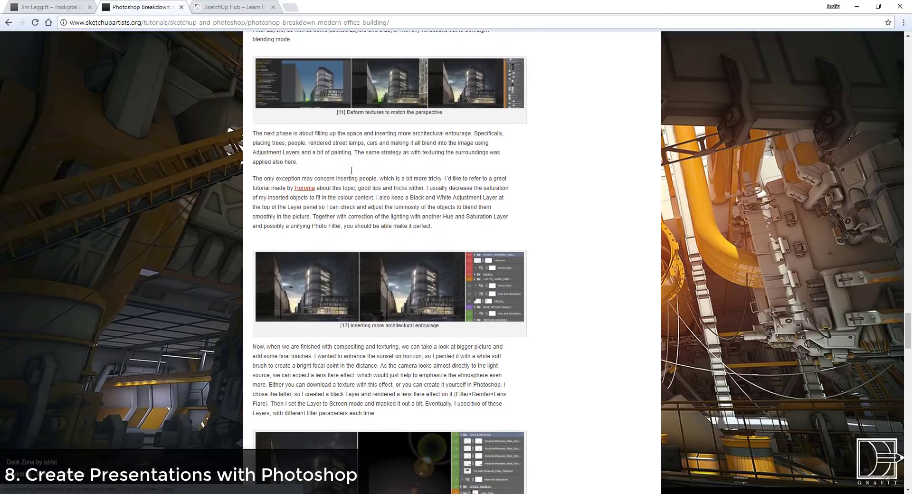
scroll(358, 167, down, 1)
scroll(358, 166, down, 9)
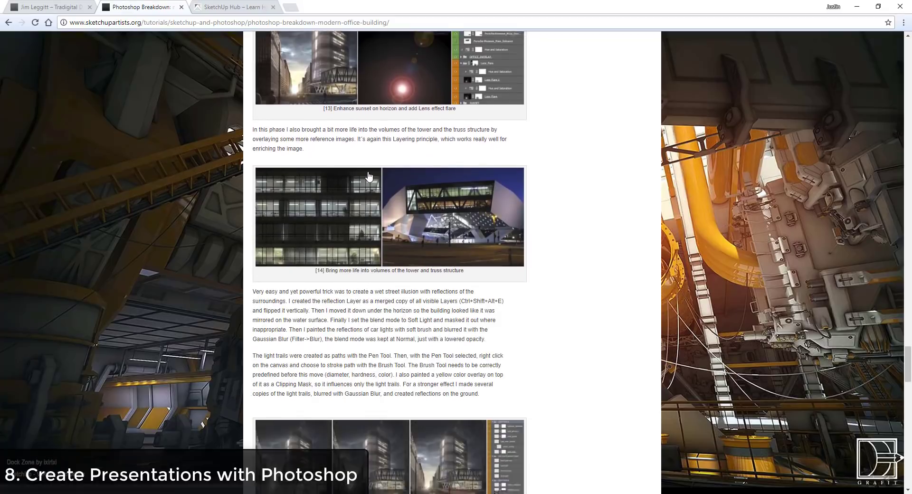
scroll(416, 211, down, 10)
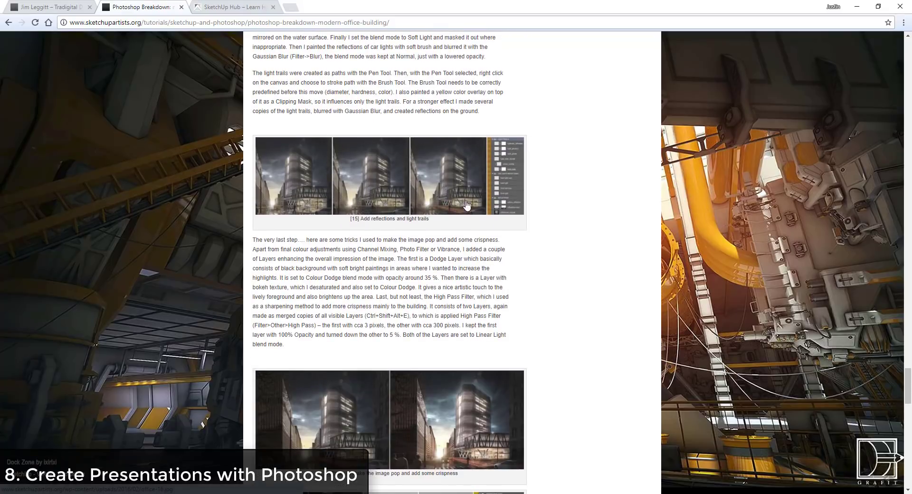
scroll(434, 205, down, 6)
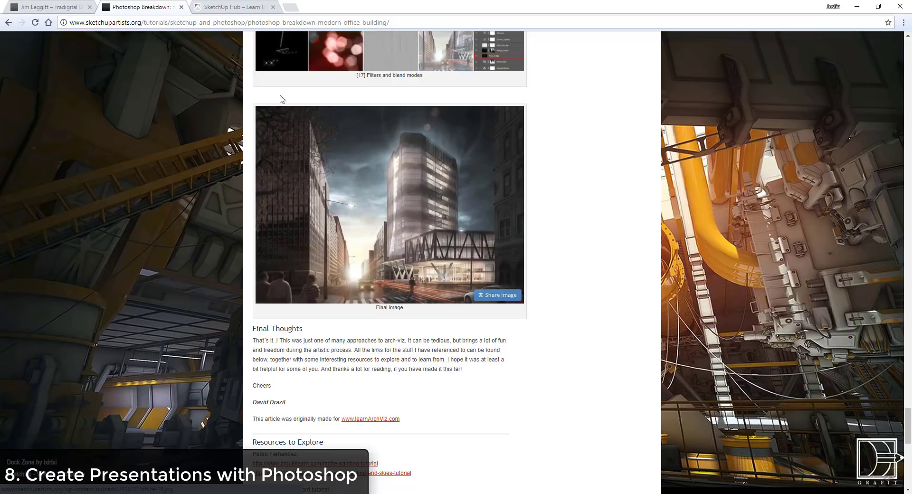
Switch to the SketchUp Hub website and browse its home page down to the recently published courses.
click(233, 9)
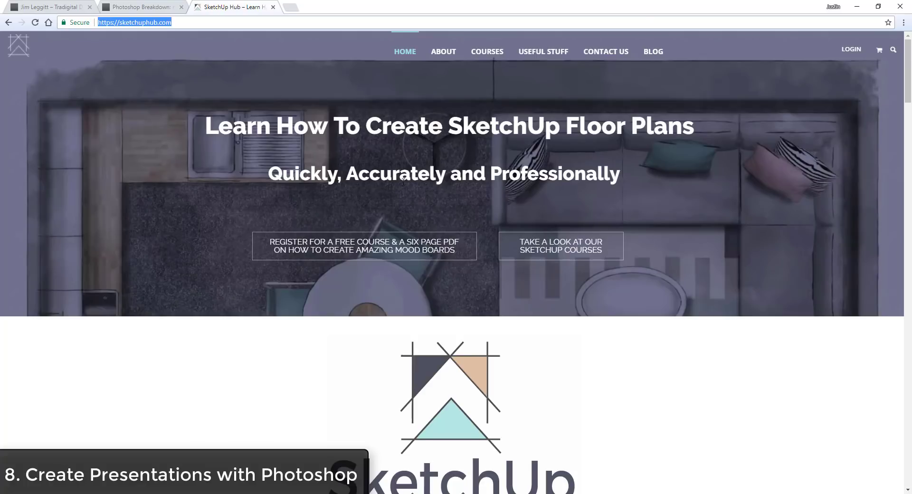
scroll(240, 196, down, 15)
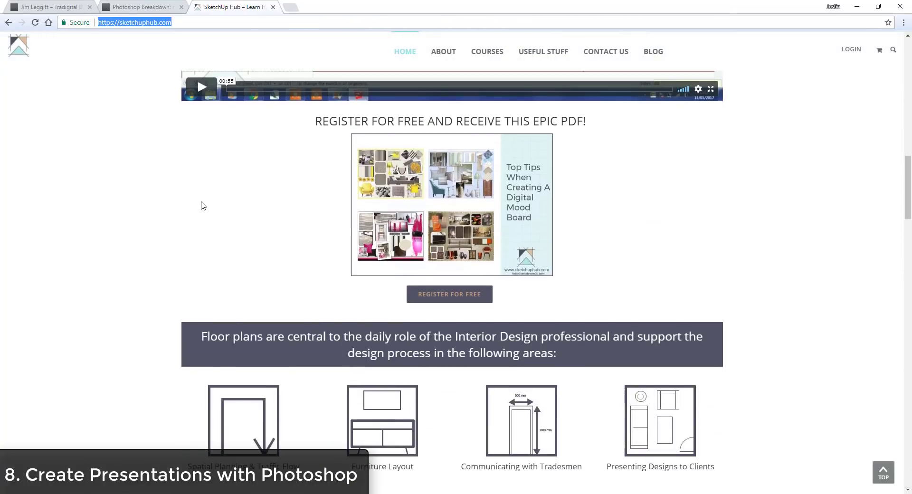
scroll(203, 206, down, 20)
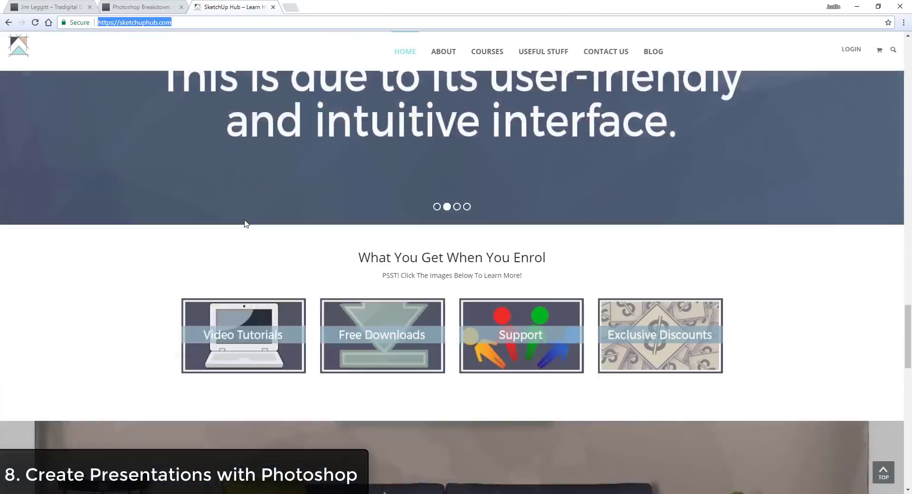
scroll(246, 224, down, 10)
scroll(271, 228, up, 3)
scroll(278, 207, down, 4)
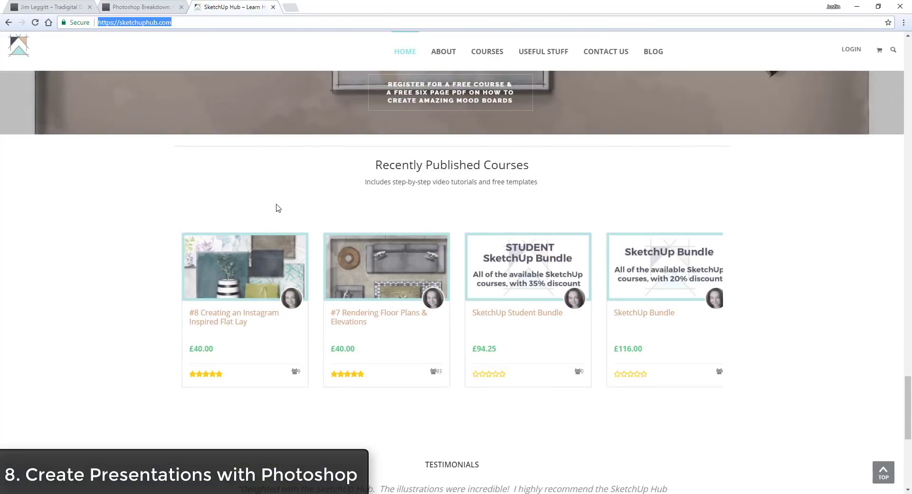
Open the #7 Rendering Floor Plans & Elevations course and move the floor plan's before-and-after divider to reveal more of the rendered version.
click(387, 265)
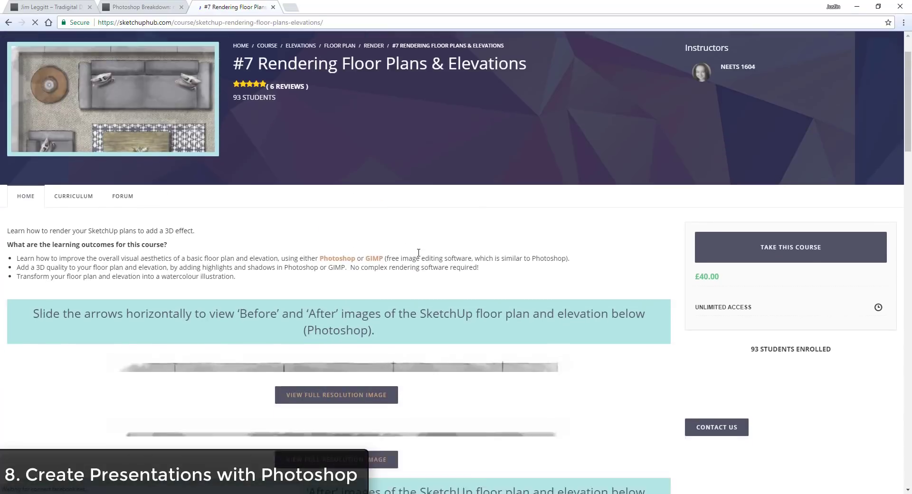
scroll(419, 252, down, 4)
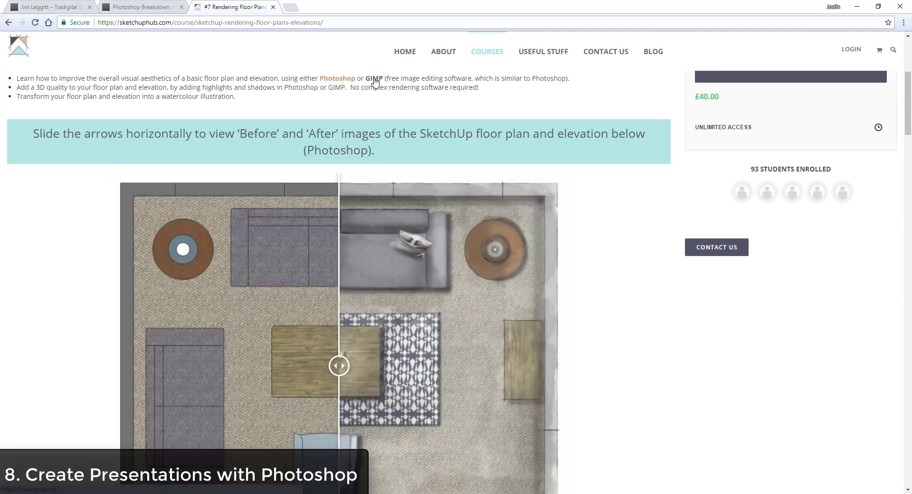
scroll(434, 179, down, 3)
scroll(497, 145, up, 1)
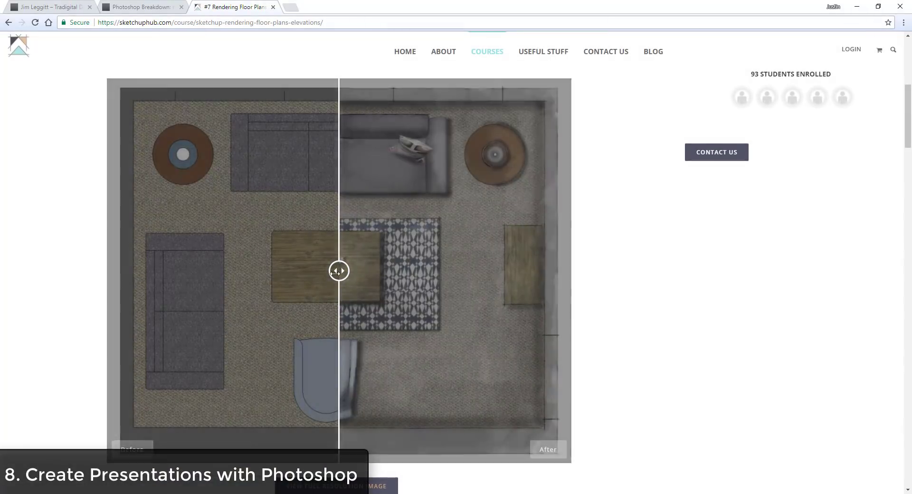
mouse_move(338, 271)
mouse_down()
mouse_move(159, 275)
mouse_move(483, 291)
mouse_move(363, 269)
mouse_move(218, 269)
mouse_move(419, 271)
mouse_move(352, 279)
mouse_move(324, 271)
mouse_move(235, 287)
mouse_up()
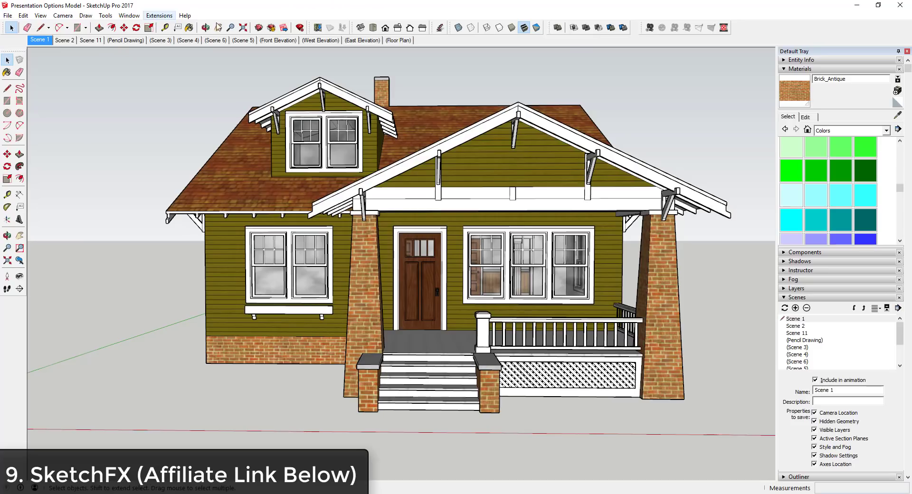
Display the SketchFXEx toolbar, place it just above the house's roof line beside the large tool set, and launch SketchFX.
right_click(756, 31)
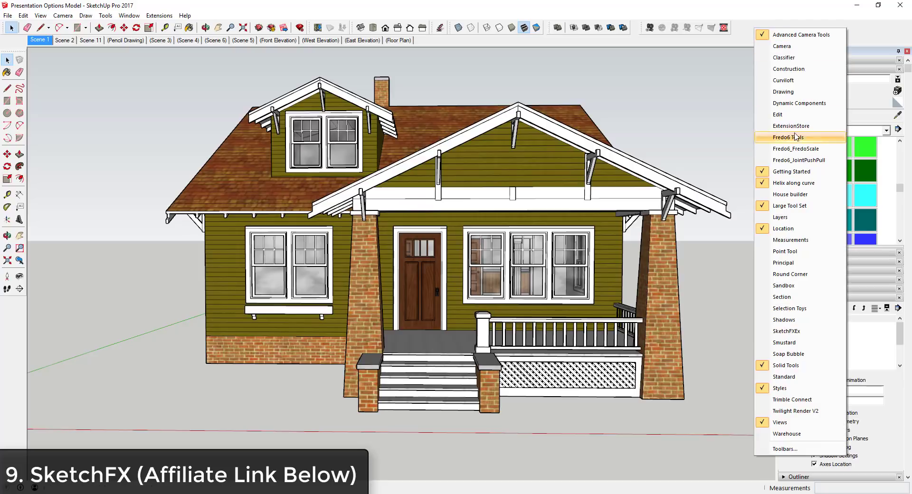
click(797, 333)
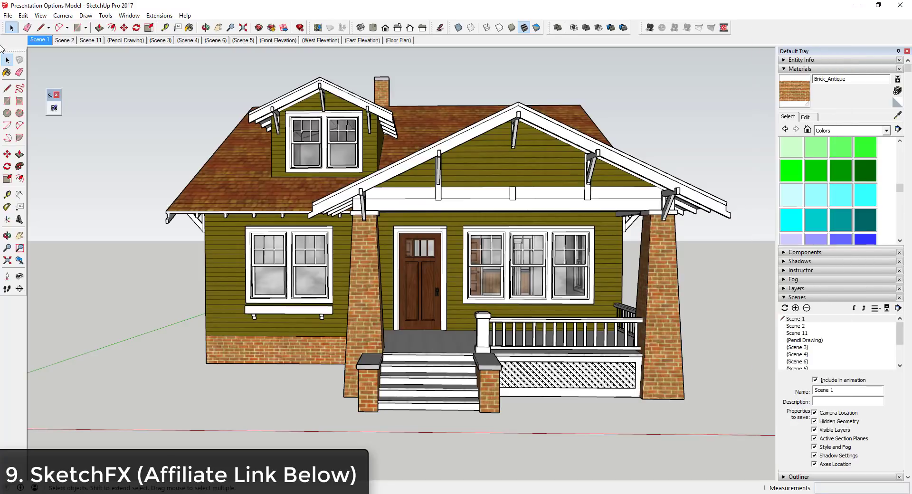
drag(51, 97, 42, 62)
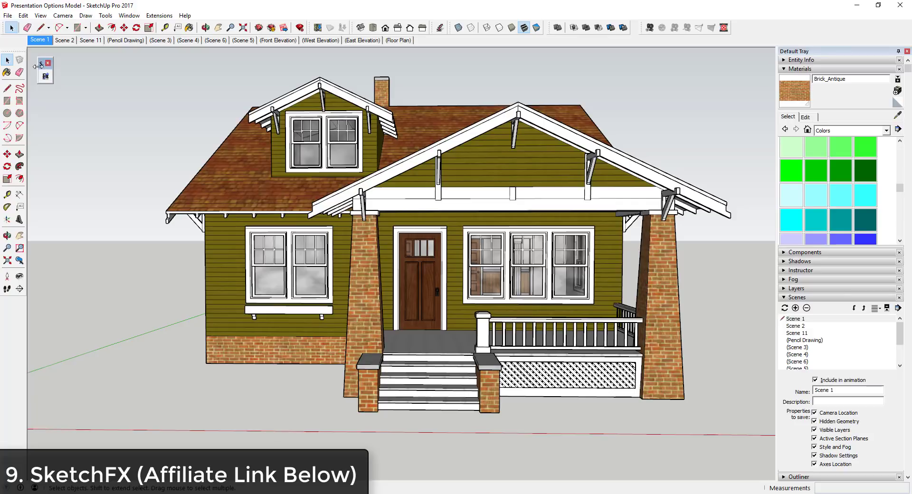
click(46, 77)
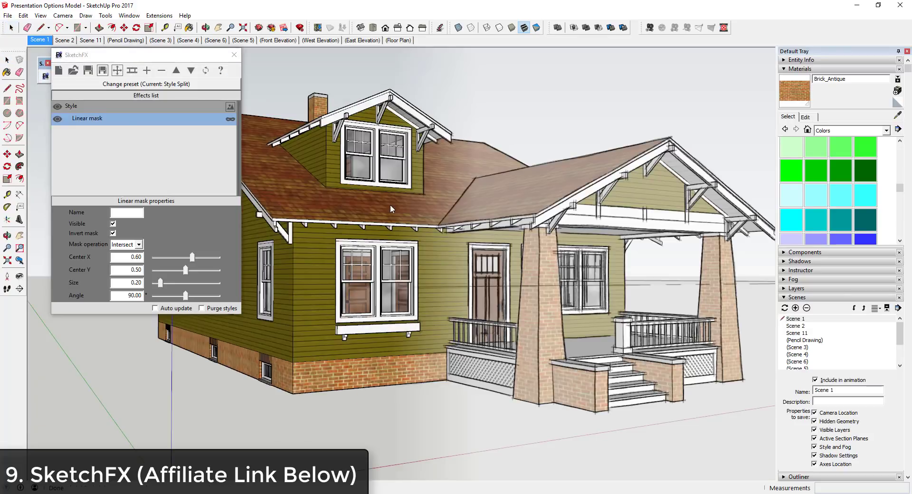
Enable Auto update in SketchFX and orbit around the house to examine the Style Split effect from several angles.
click(155, 308)
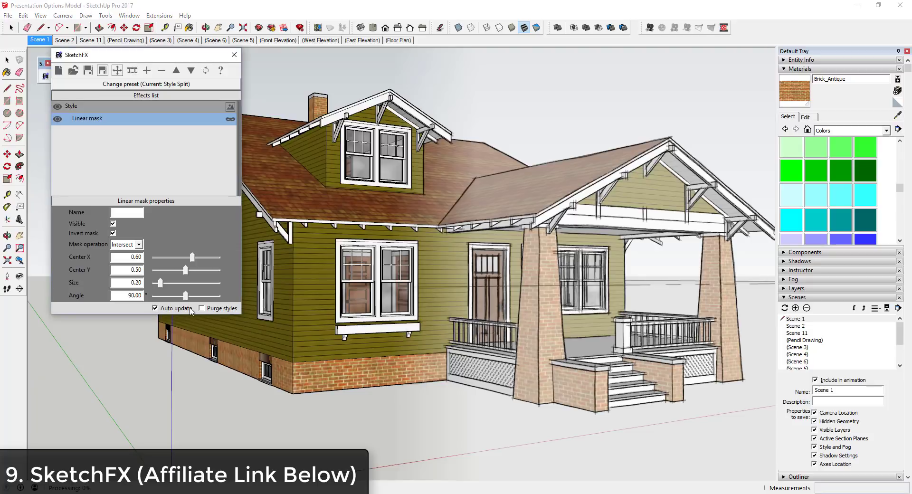
middle_drag(418, 275, 552, 256)
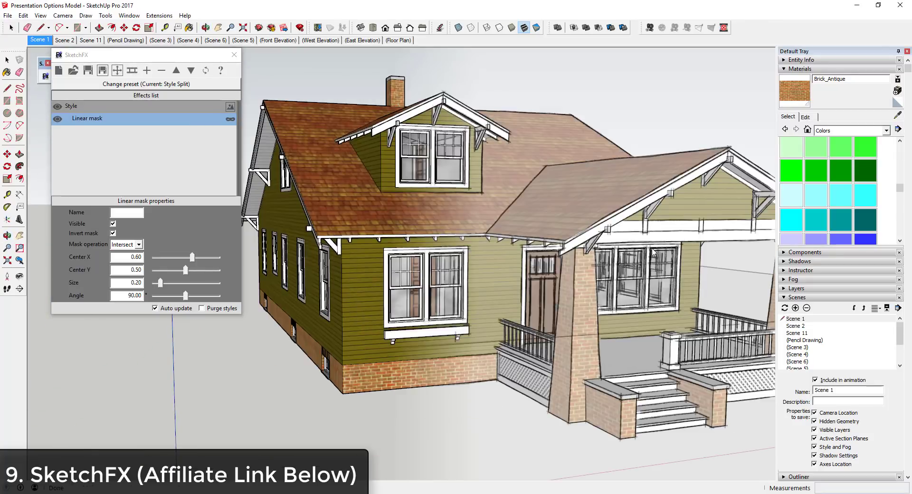
middle_drag(654, 252, 568, 258)
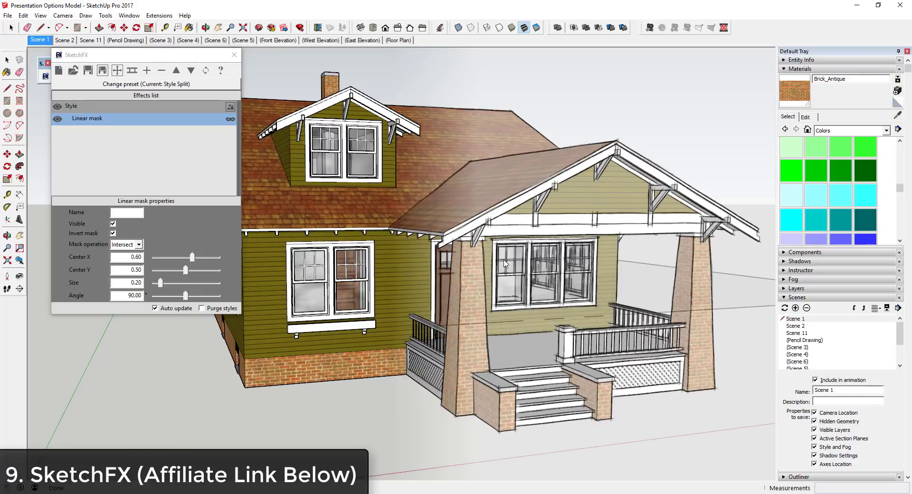
middle_drag(505, 264, 539, 272)
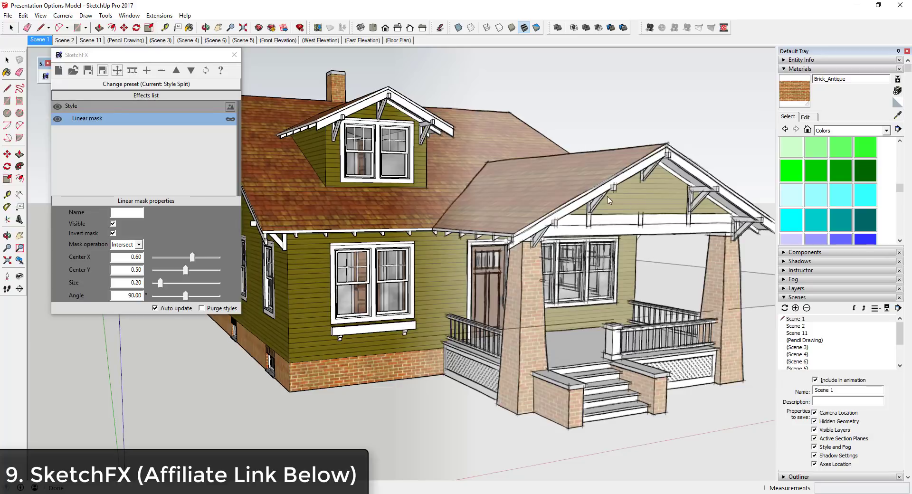
Move the SketchFX window clear of the house and change the effect preset to Architectural 1.
mouse_move(153, 57)
mouse_down()
mouse_move(122, 297)
mouse_move(130, 157)
mouse_up()
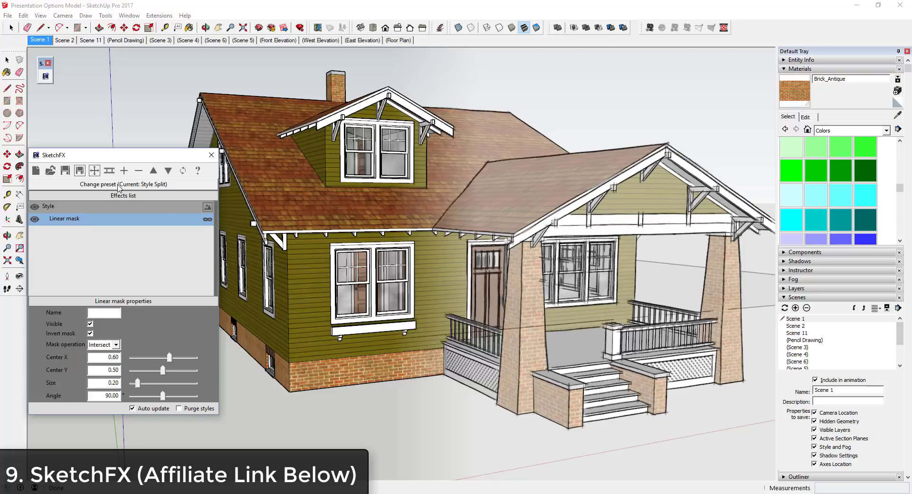
click(119, 185)
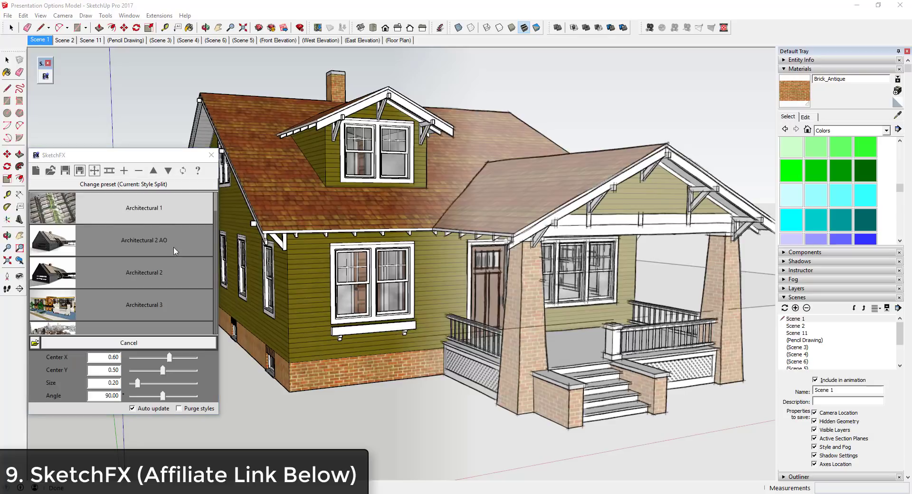
click(125, 212)
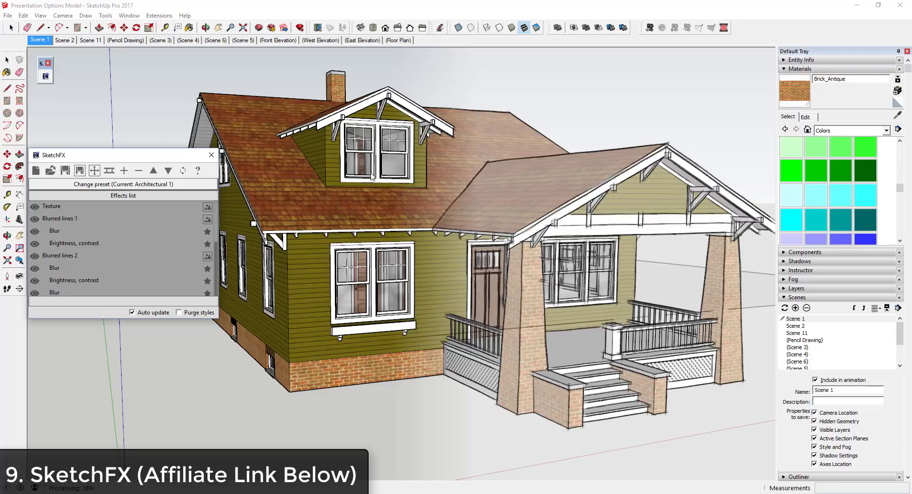